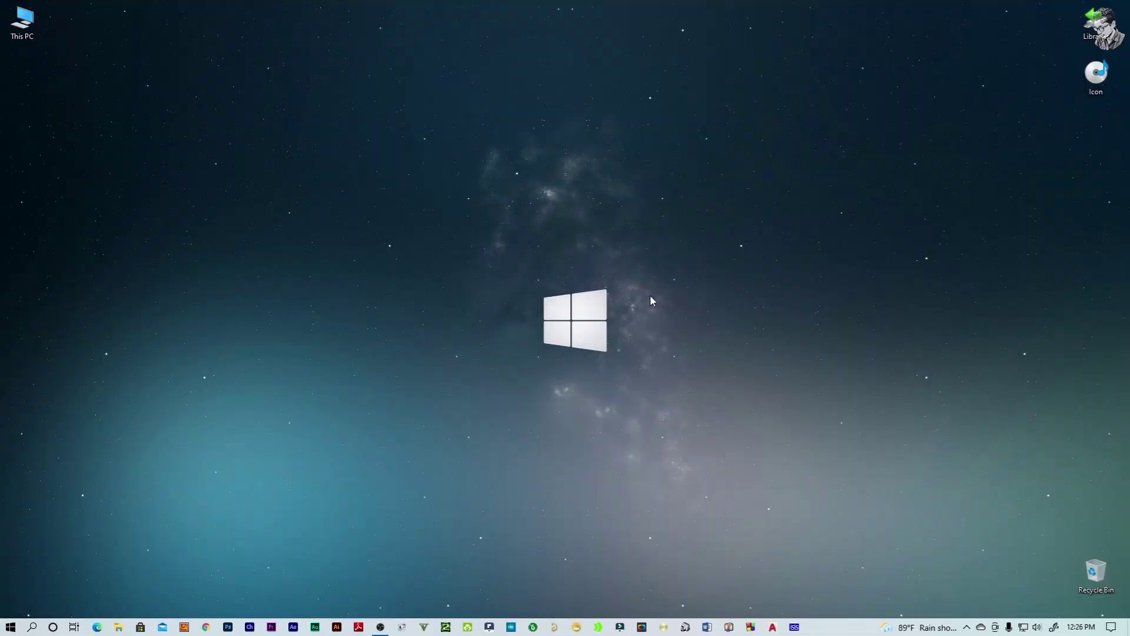
Open Chrome, search Google for "davinci resolve" and open Blackmagic Design's DaVinci Resolve 17 page
left_click(206, 627)
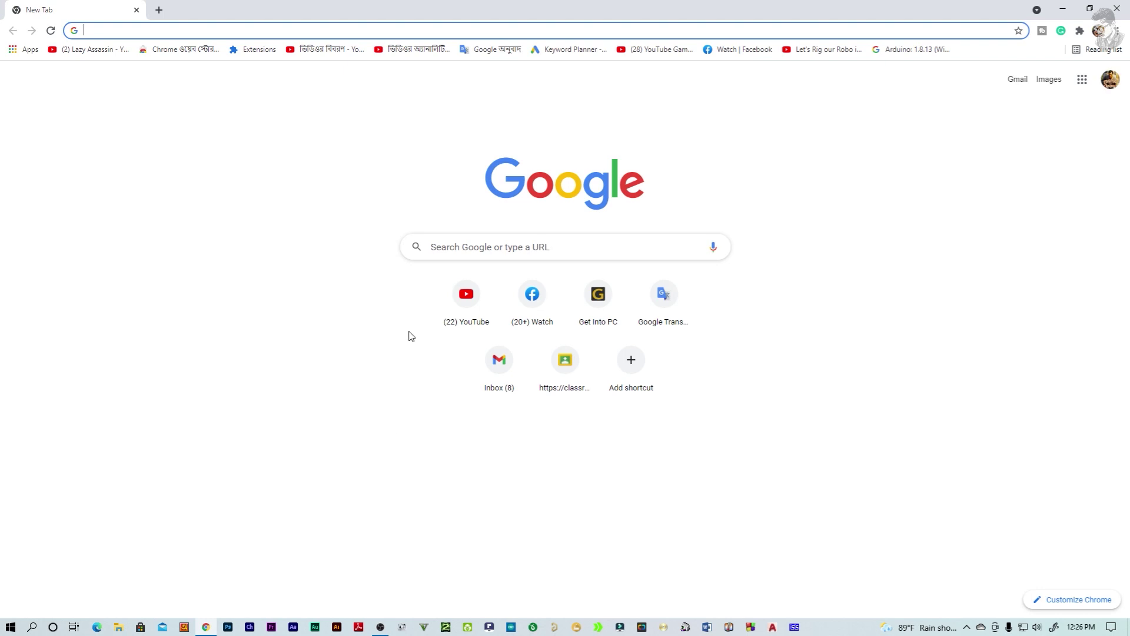
type("da")
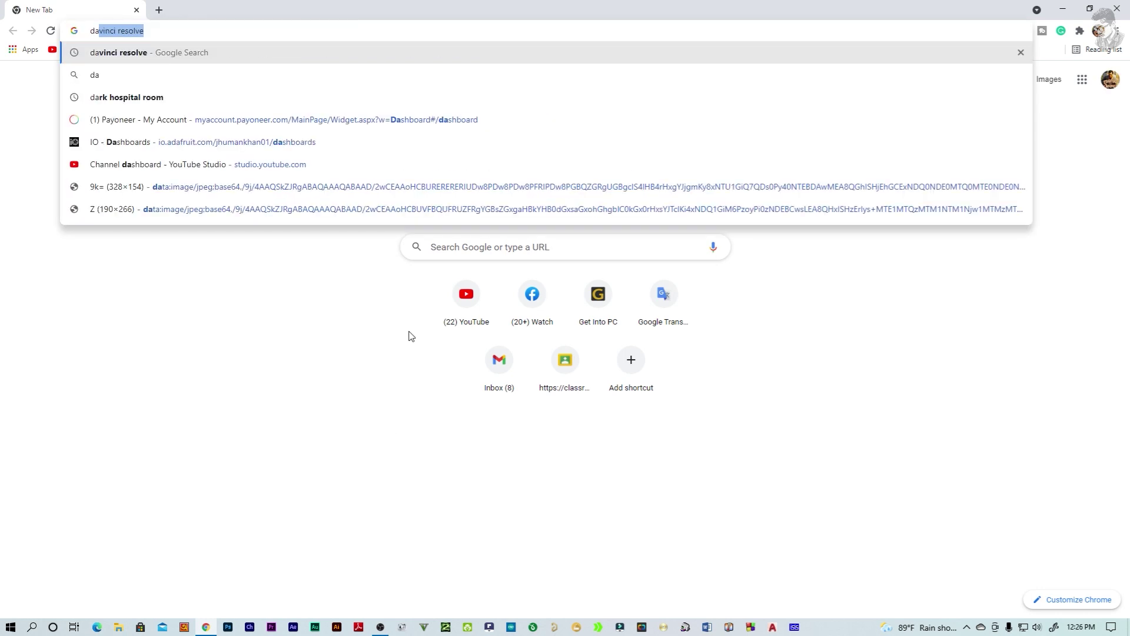
key("Right")
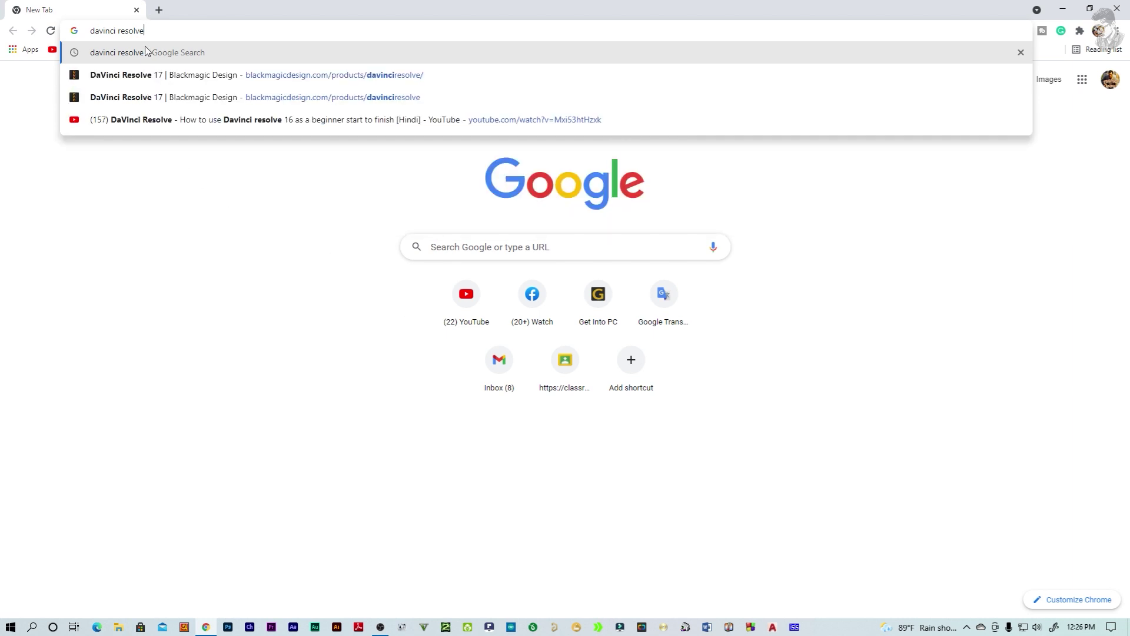
left_click_drag(148, 33, 88, 32)
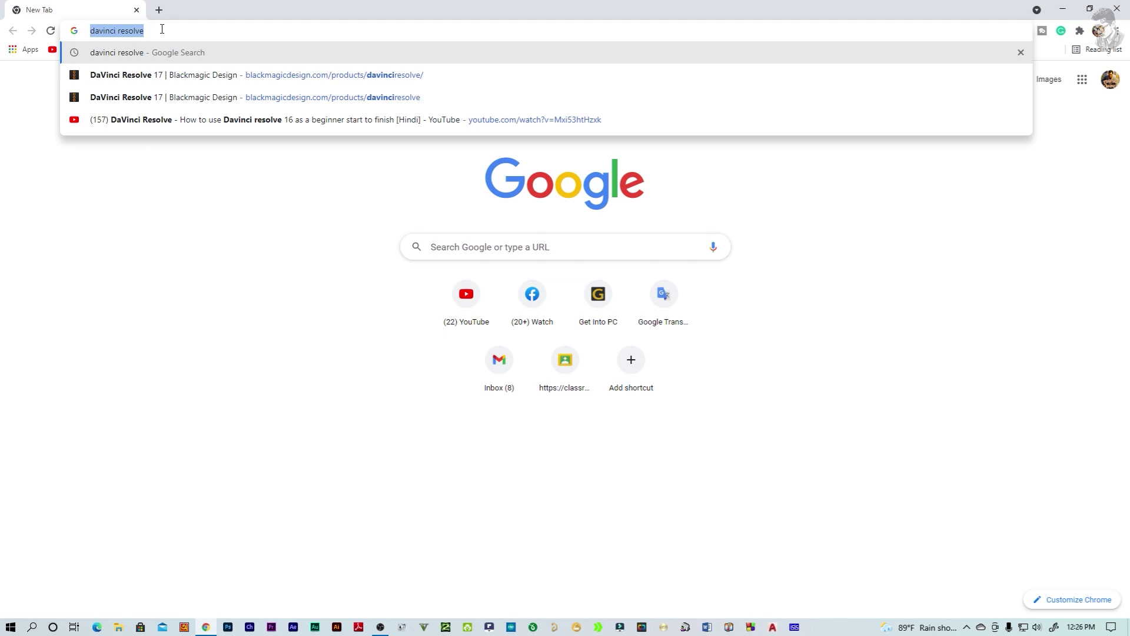
key("Return")
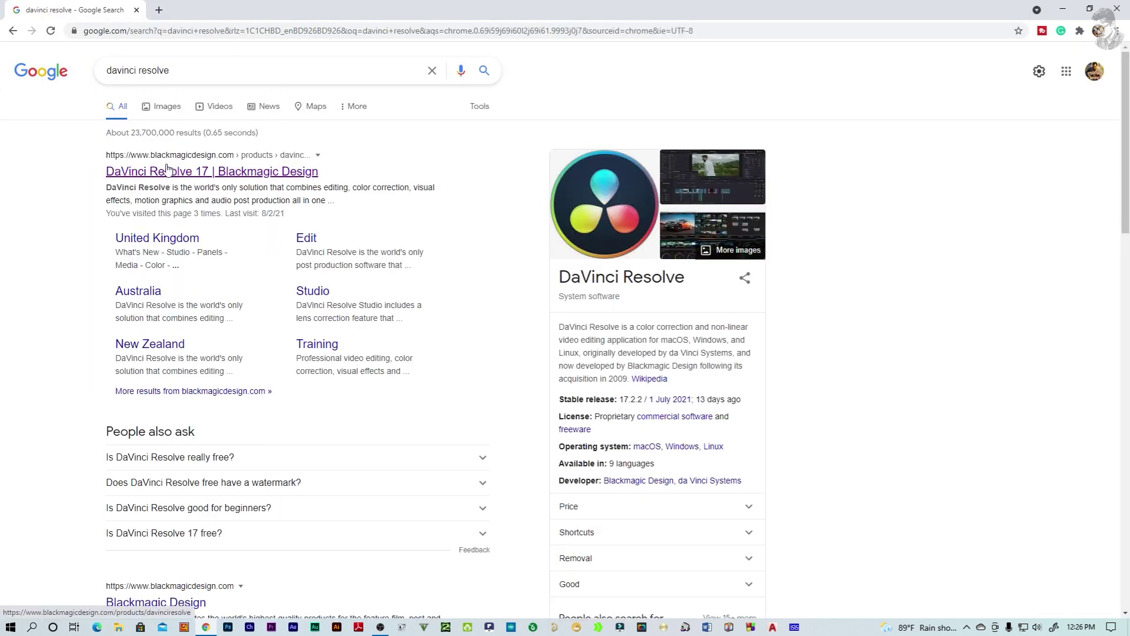
left_click(257, 177)
Look through the DaVinci Resolve 17 overview page, from the introduction down to the new feature tiles and back
scroll(502, 323, "down", 3)
scroll(502, 323, "down", 2)
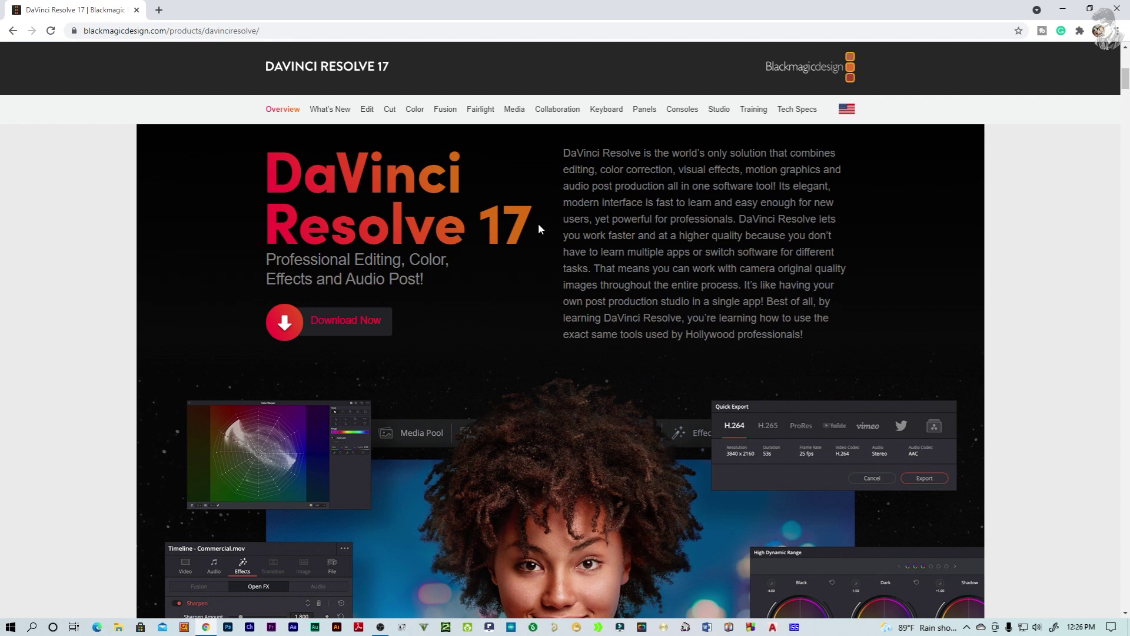
scroll(538, 230, "down", 1)
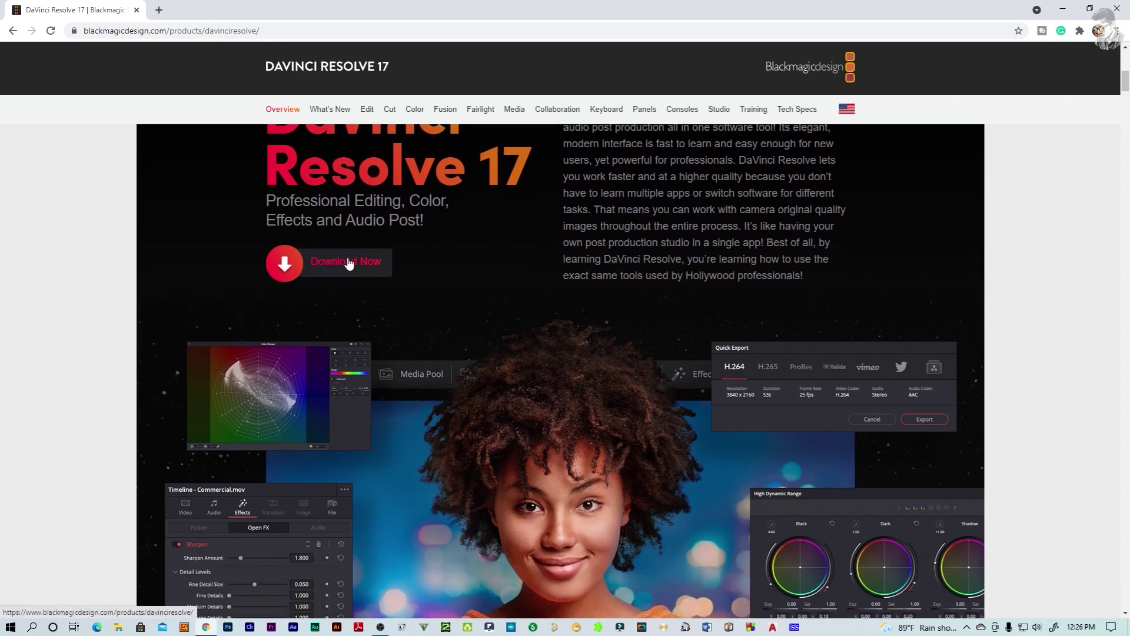
scroll(383, 260, "down", 3)
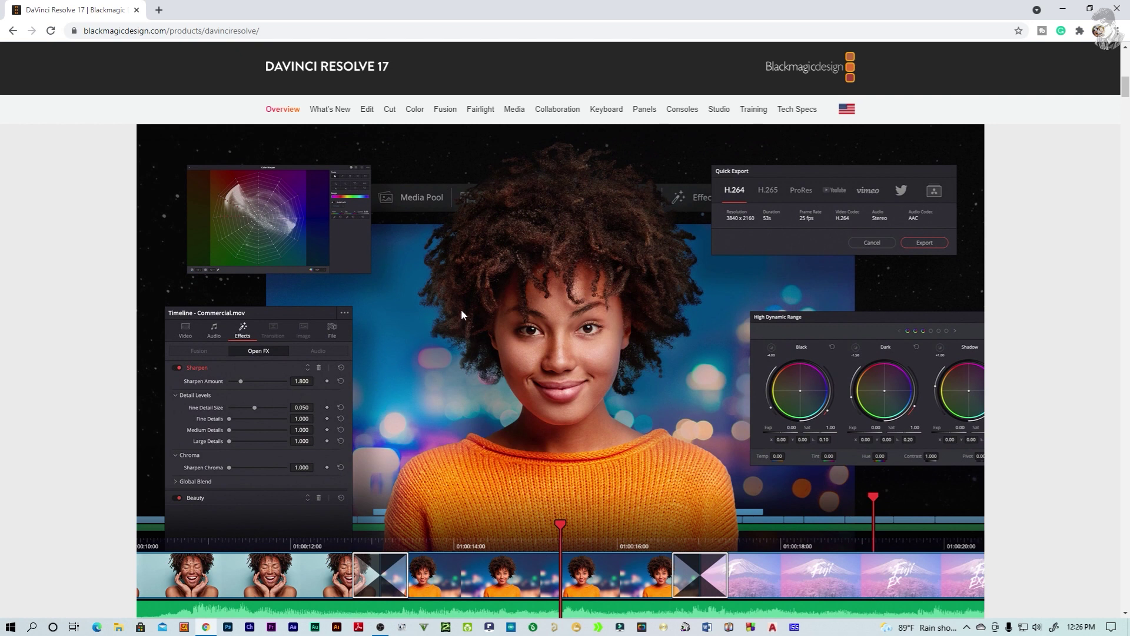
scroll(462, 315, "down", 10)
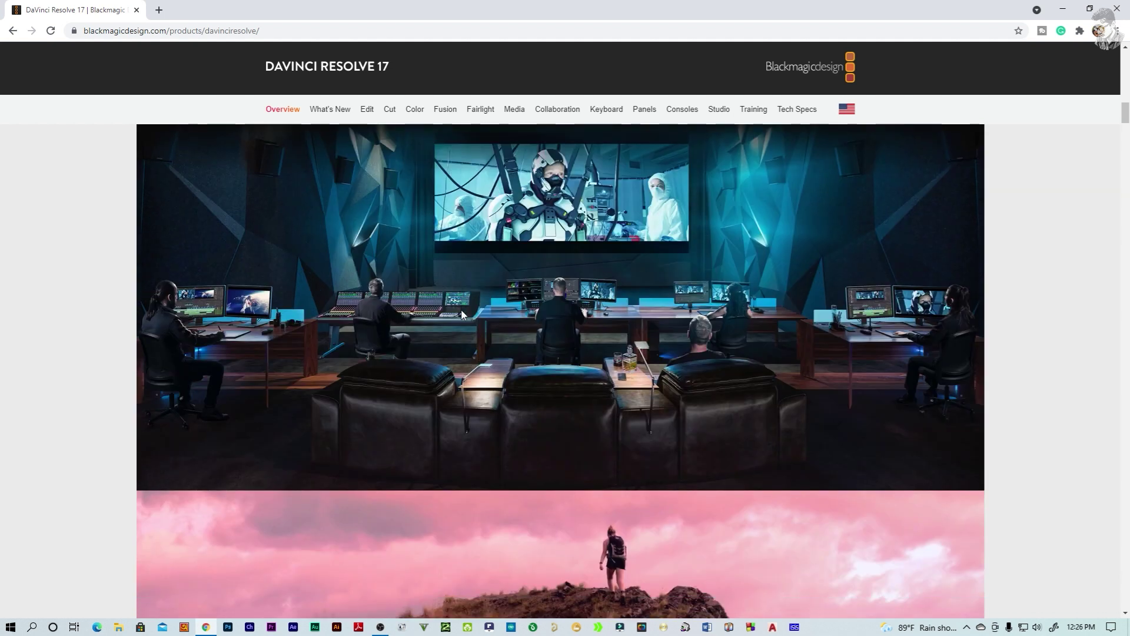
scroll(463, 315, "down", 10)
scroll(461, 309, "down", 2)
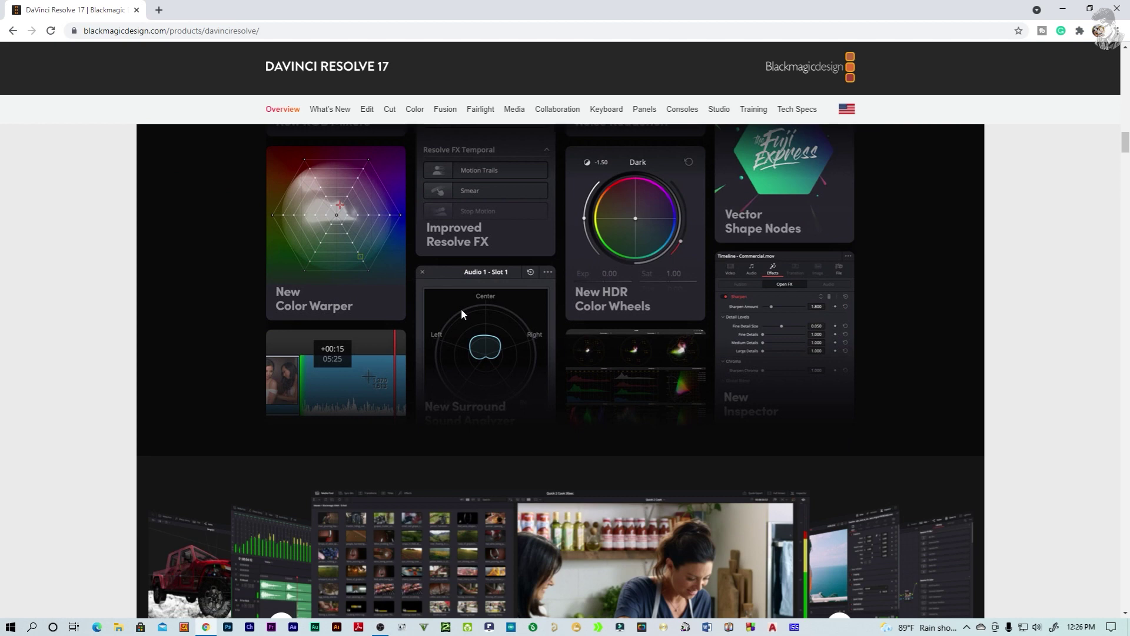
scroll(462, 314, "up", 10)
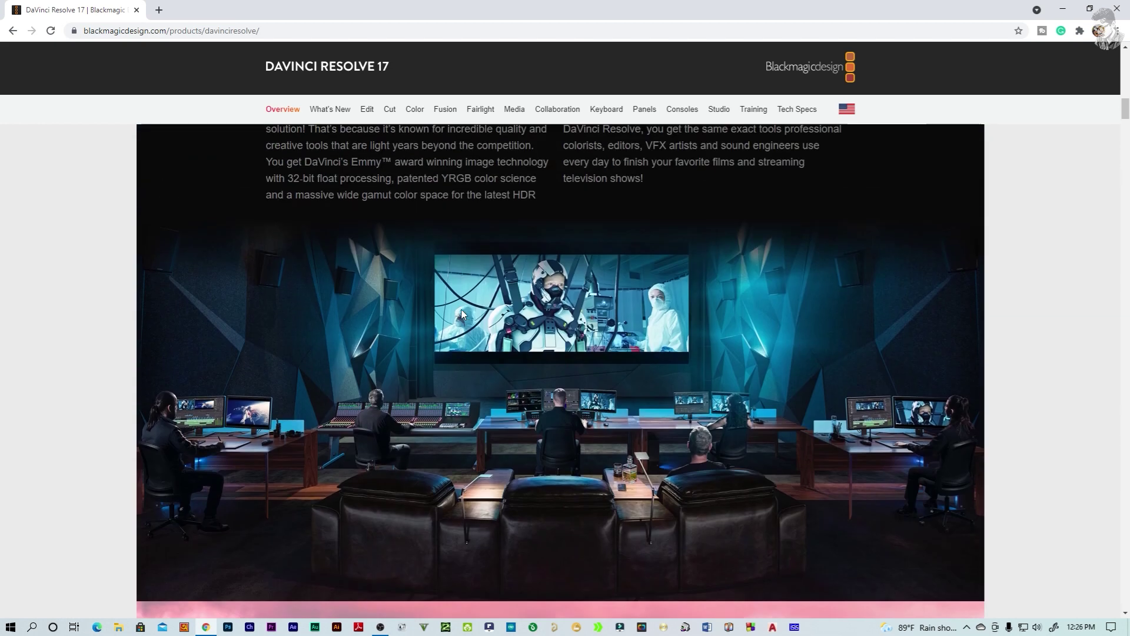
scroll(462, 314, "up", 10)
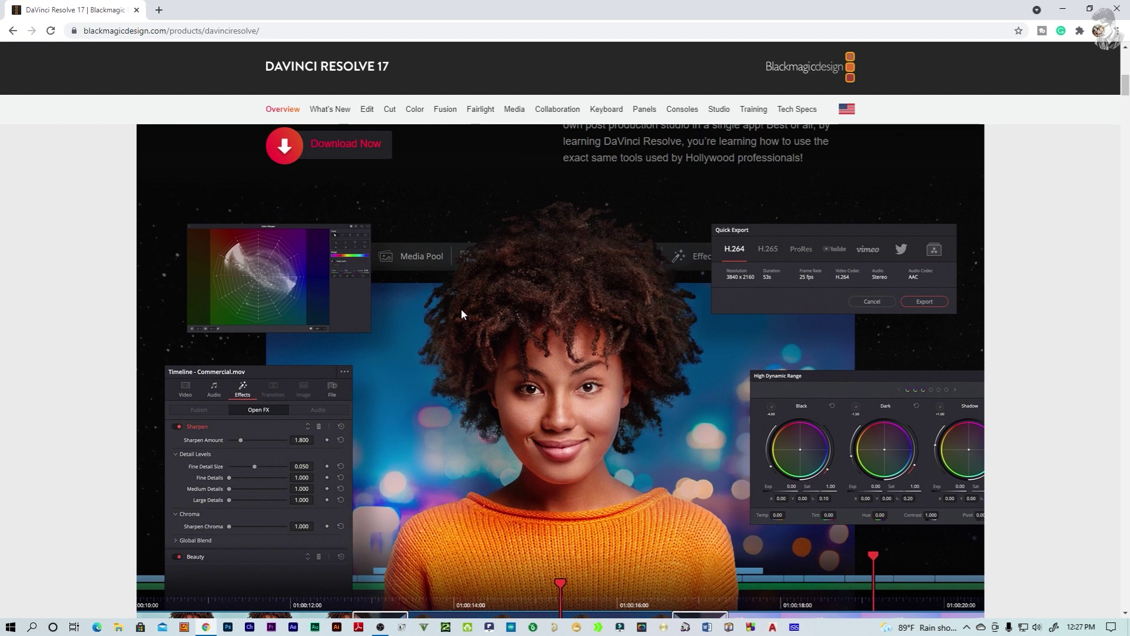
scroll(462, 314, "up", 2)
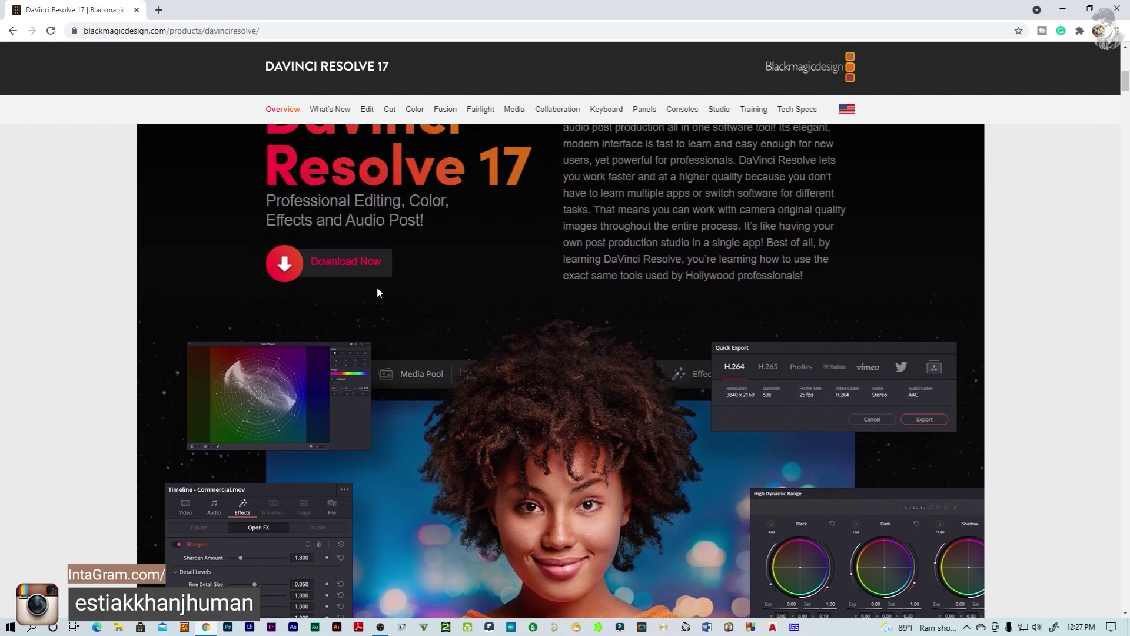
scroll(367, 287, "up", 1)
Choose DaVinci Resolve 17 for Windows from the download options and submit the registration form with the personal details to download it
left_click(345, 323)
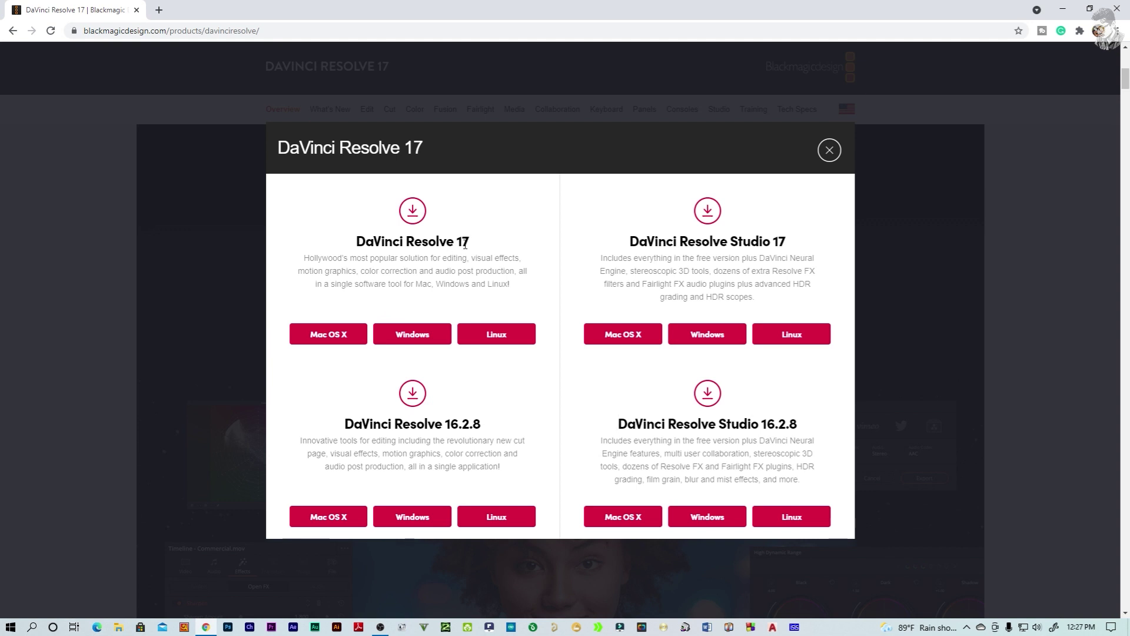
left_click_drag(469, 242, 359, 246)
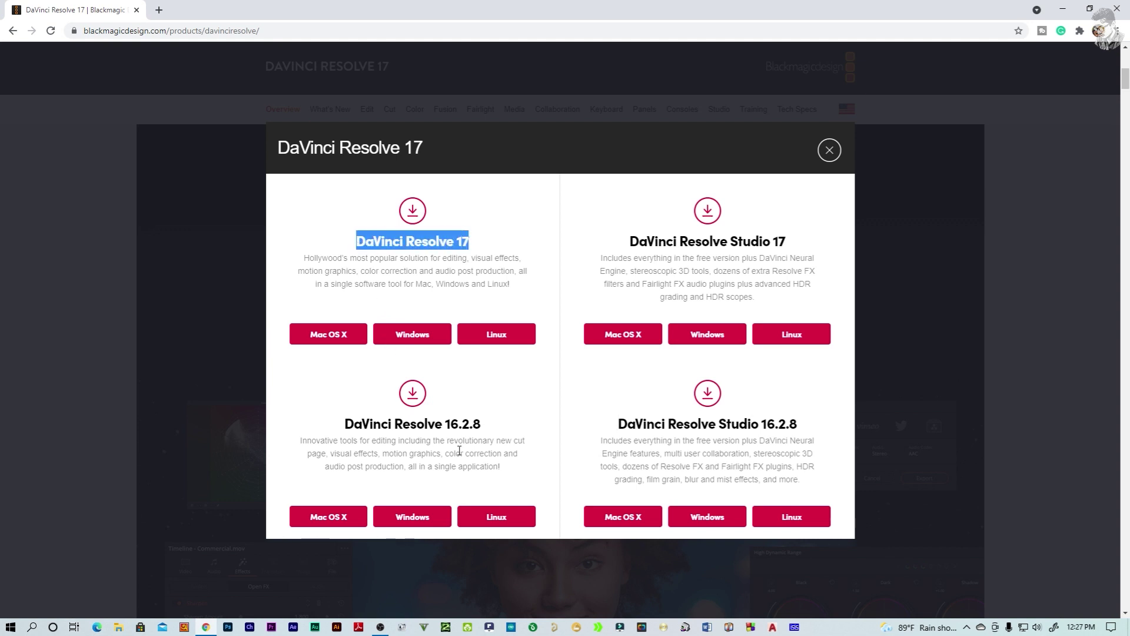
left_click_drag(481, 427, 332, 427)
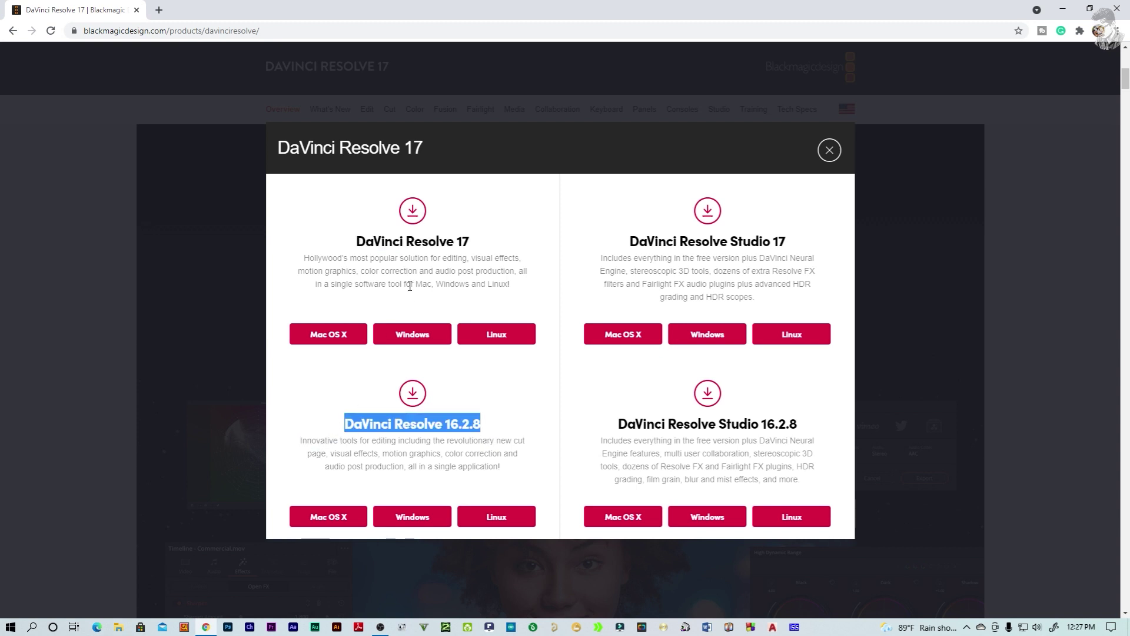
left_click(450, 429)
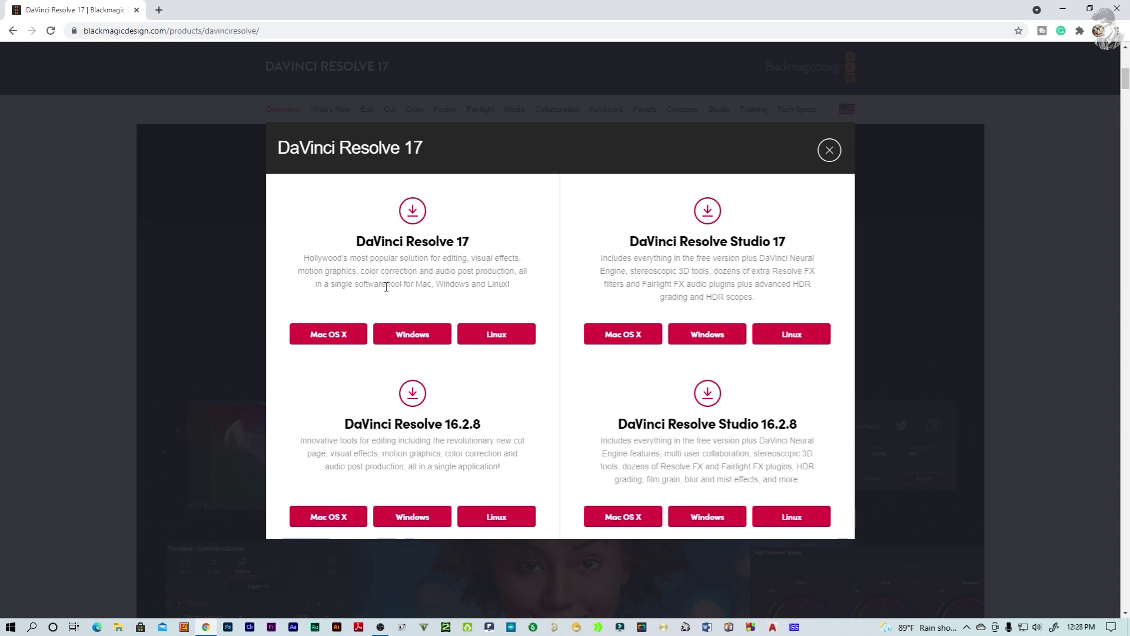
left_click_drag(357, 241, 471, 248)
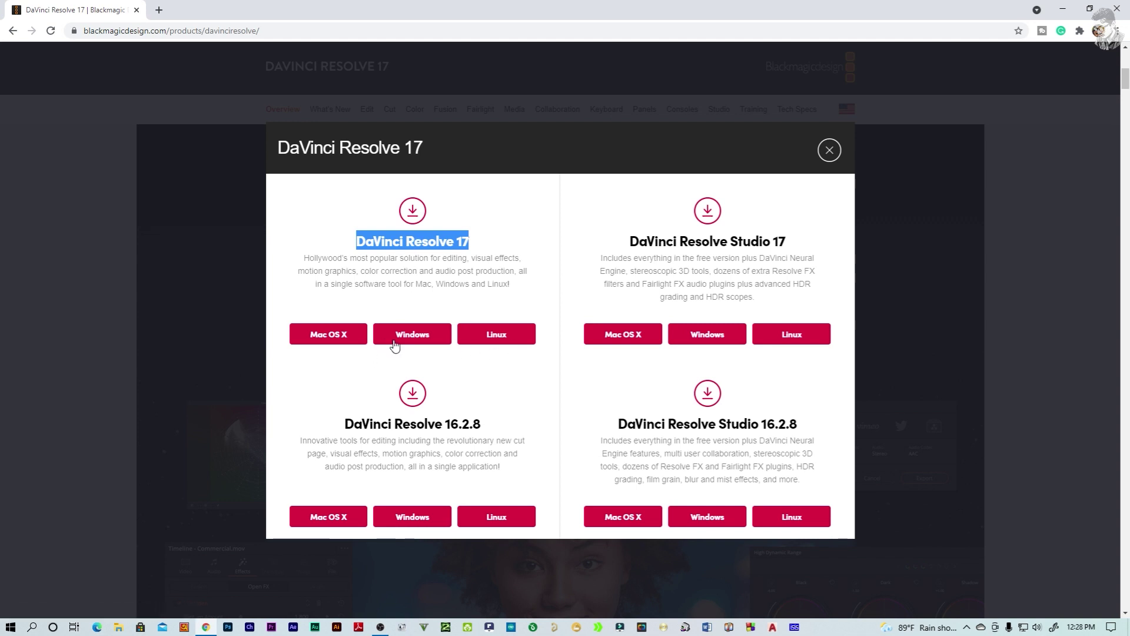
left_click(462, 308)
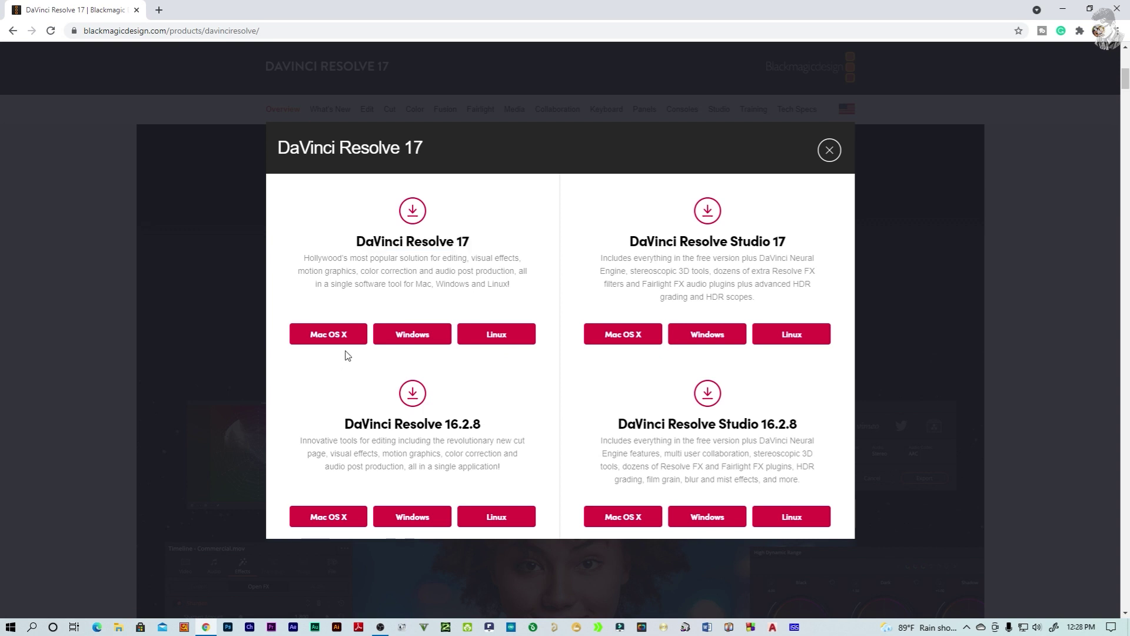
left_click(413, 336)
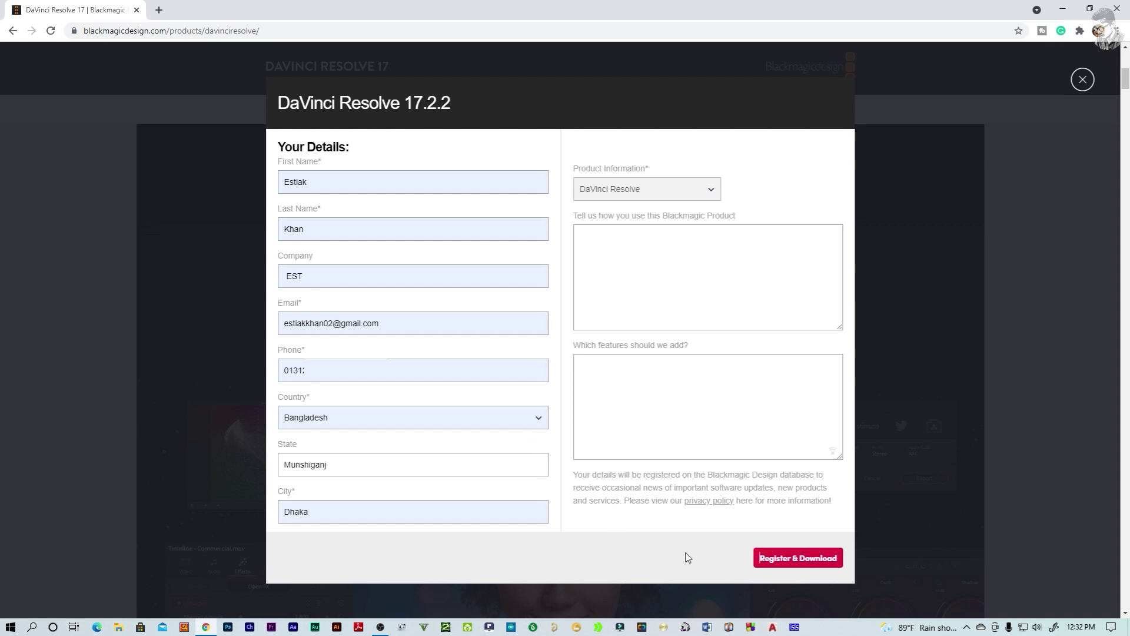
left_click(801, 564)
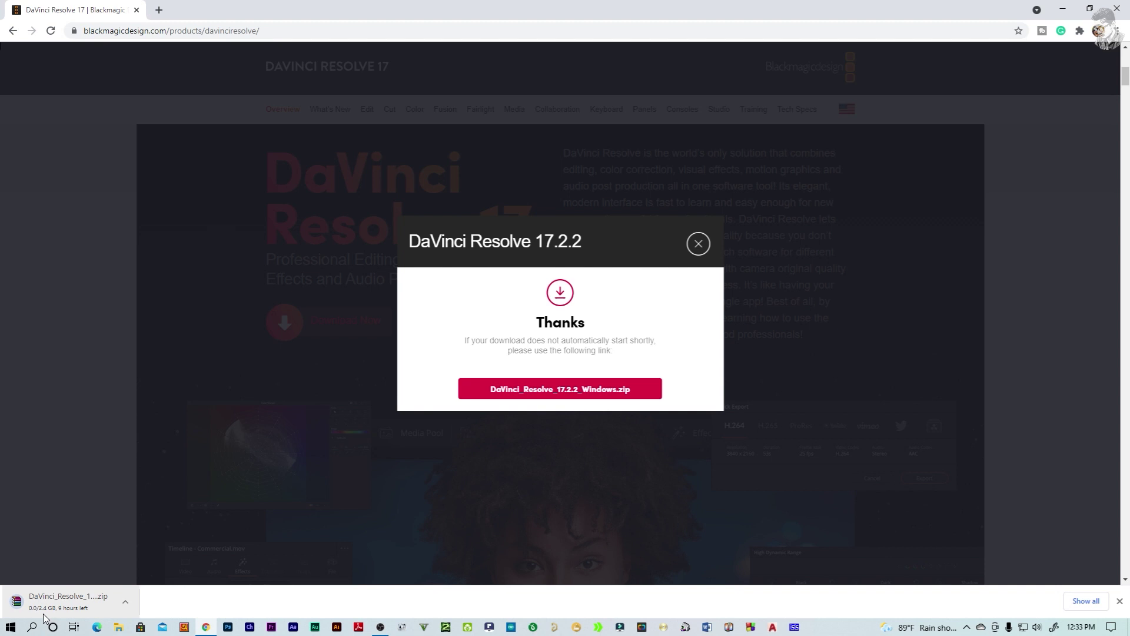
Check the progress of the DaVinci Resolve zip in the browser's downloads list and return to the product page
left_click(1117, 30)
left_click(1066, 111)
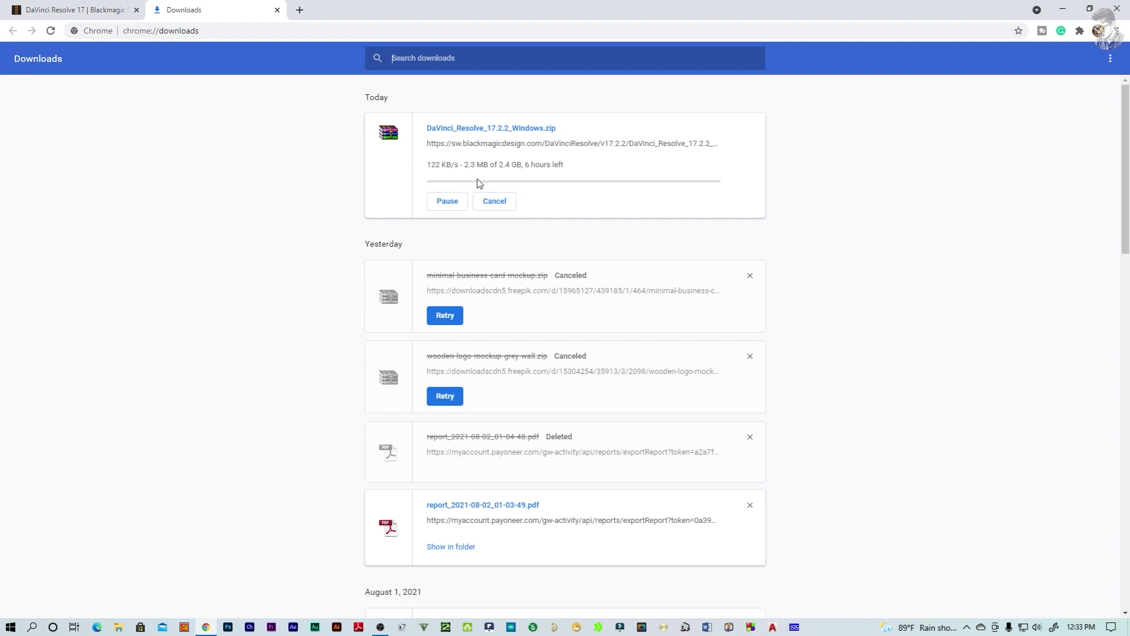
left_click(87, 7)
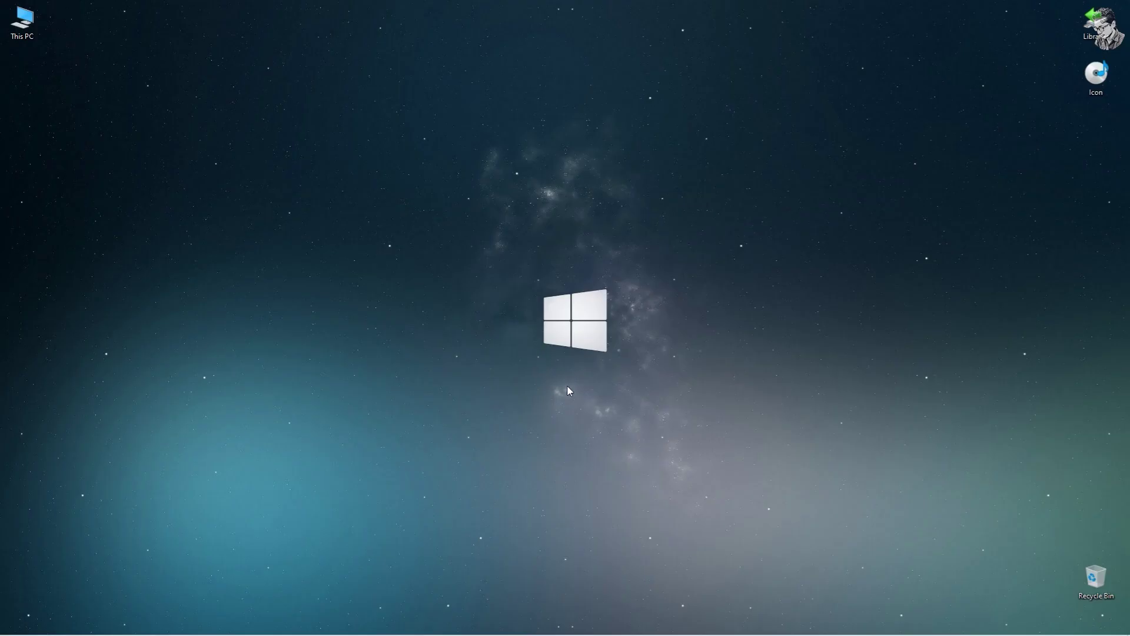
Extract DaVinci_Resolve_17.2.2_Windows.zip in the Downloads folder into a folder of the same name
double_click(22, 22)
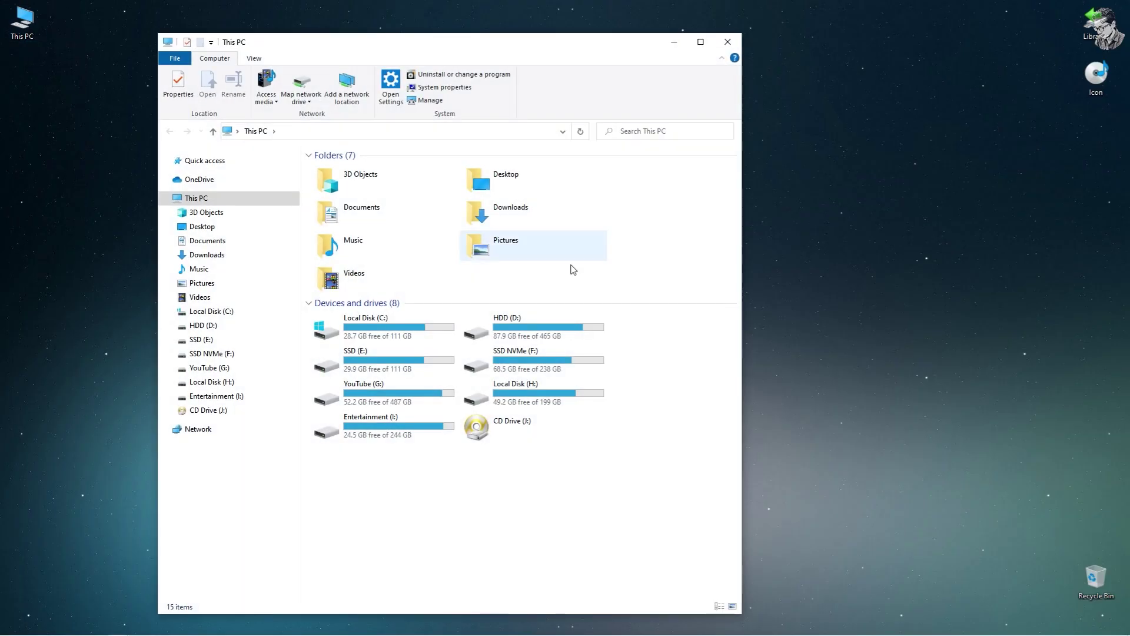
double_click(533, 211)
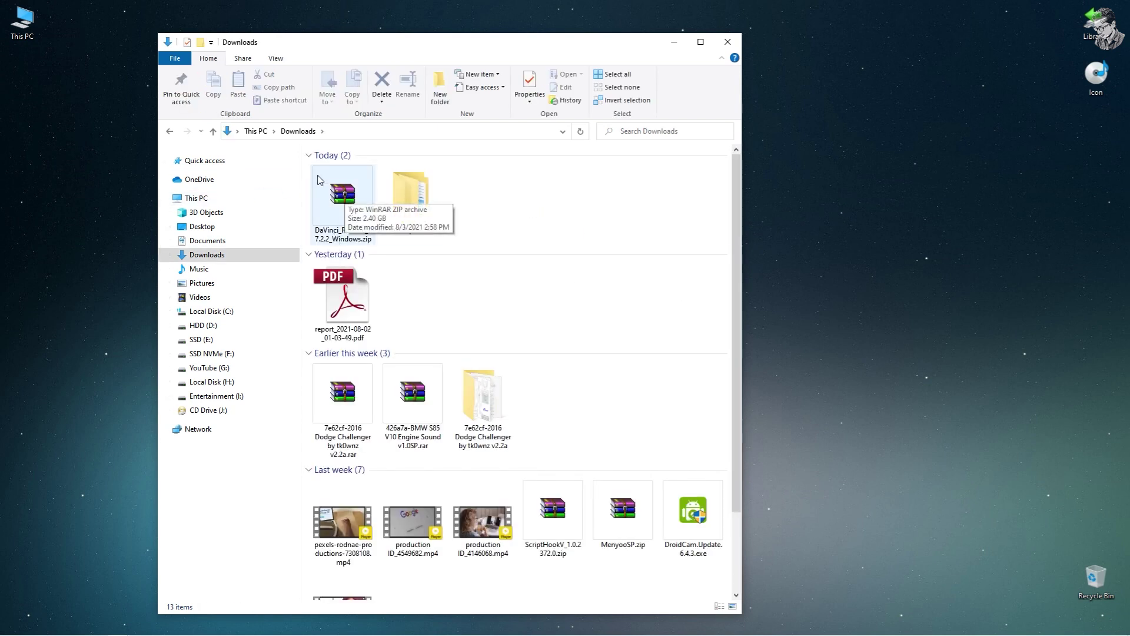
left_click(339, 189)
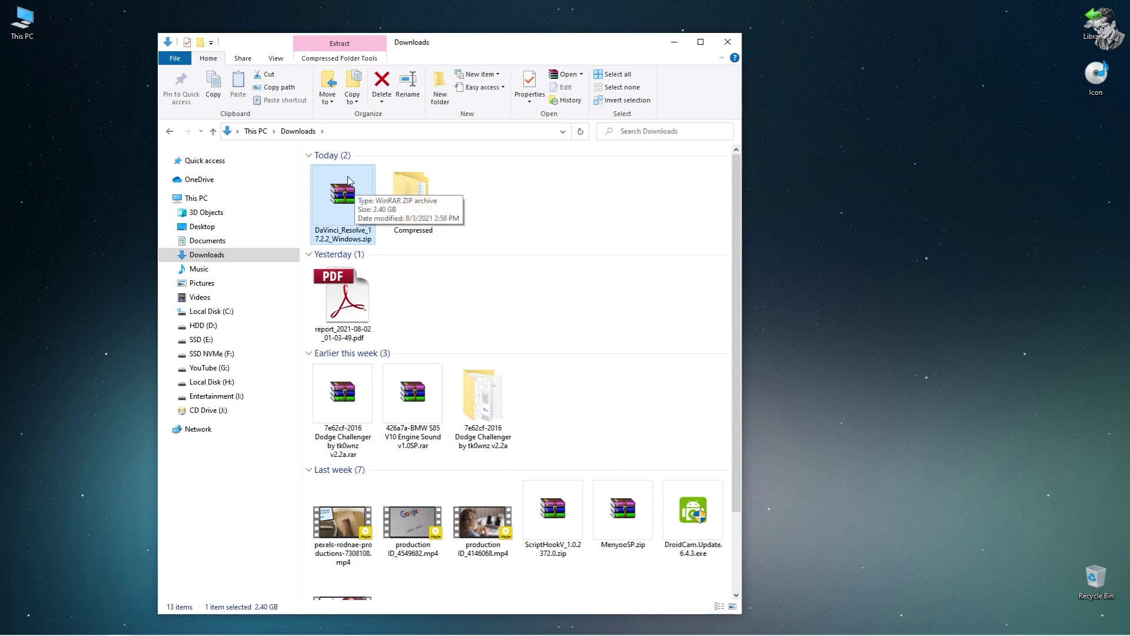
right_click(348, 176)
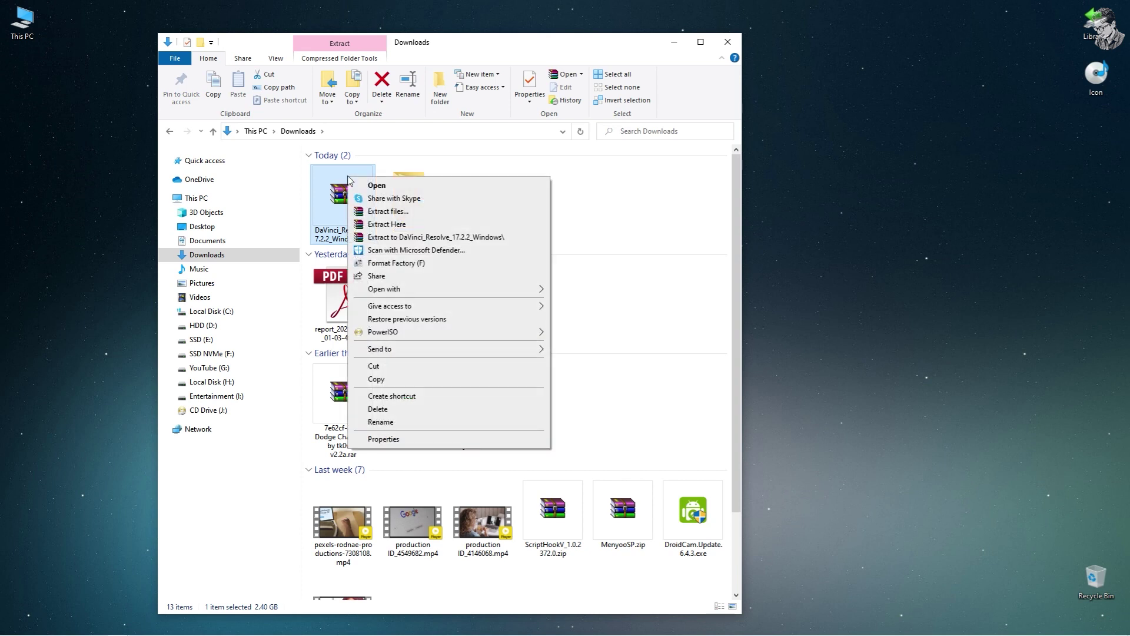
left_click(386, 237)
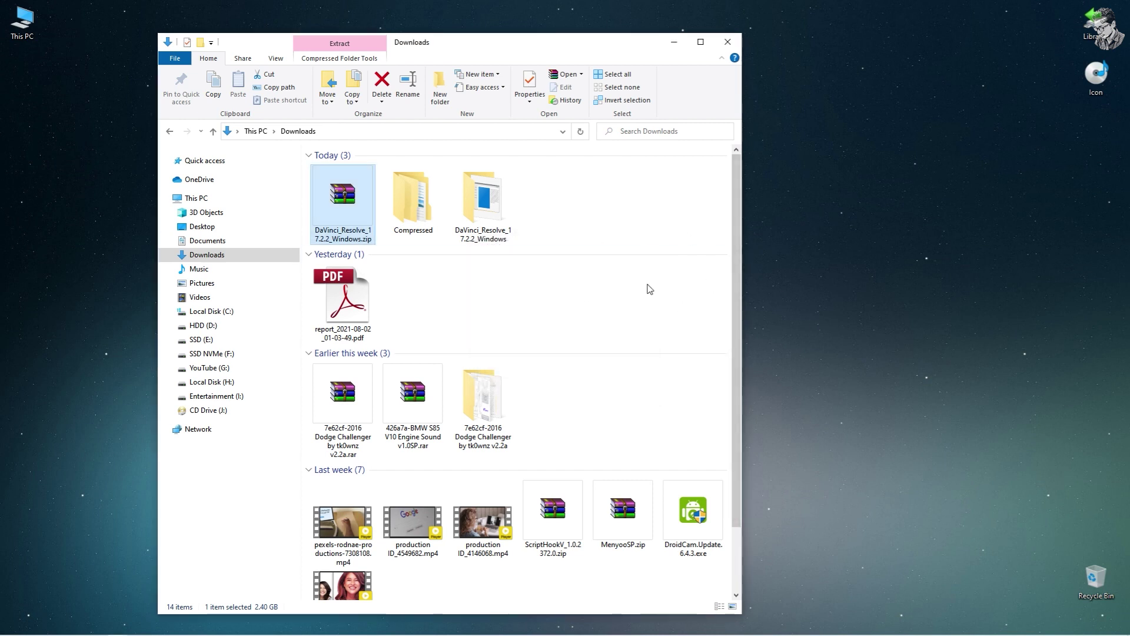
Launch DaVinci_Resolve_17.2.2_Windows.exe from the extracted folder and minimize the folder window
double_click(479, 195)
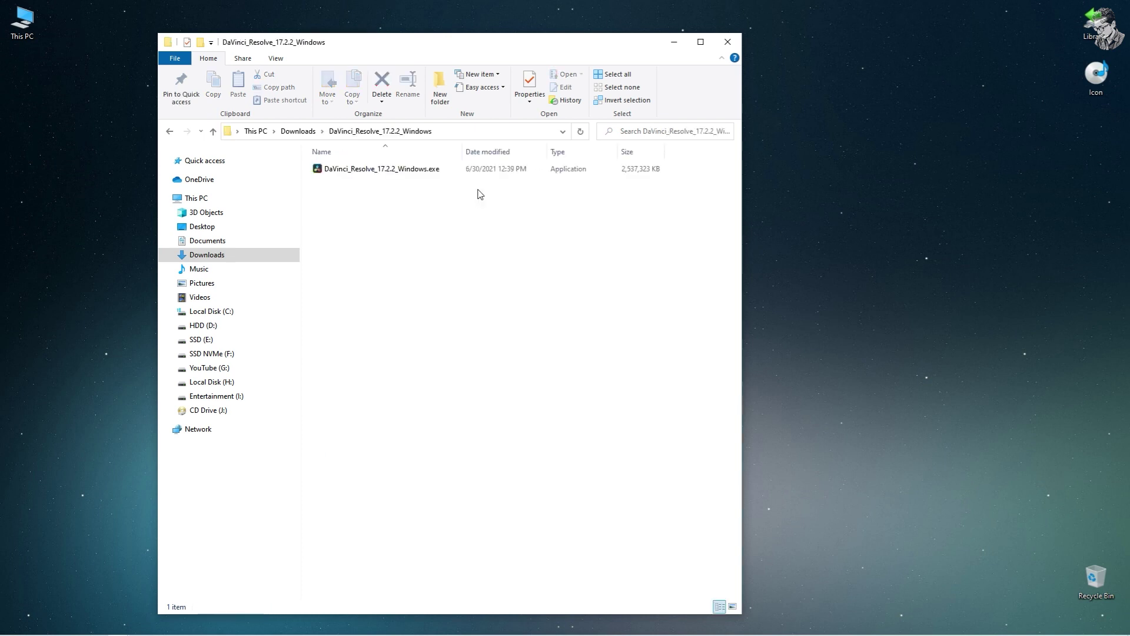
left_click(366, 175)
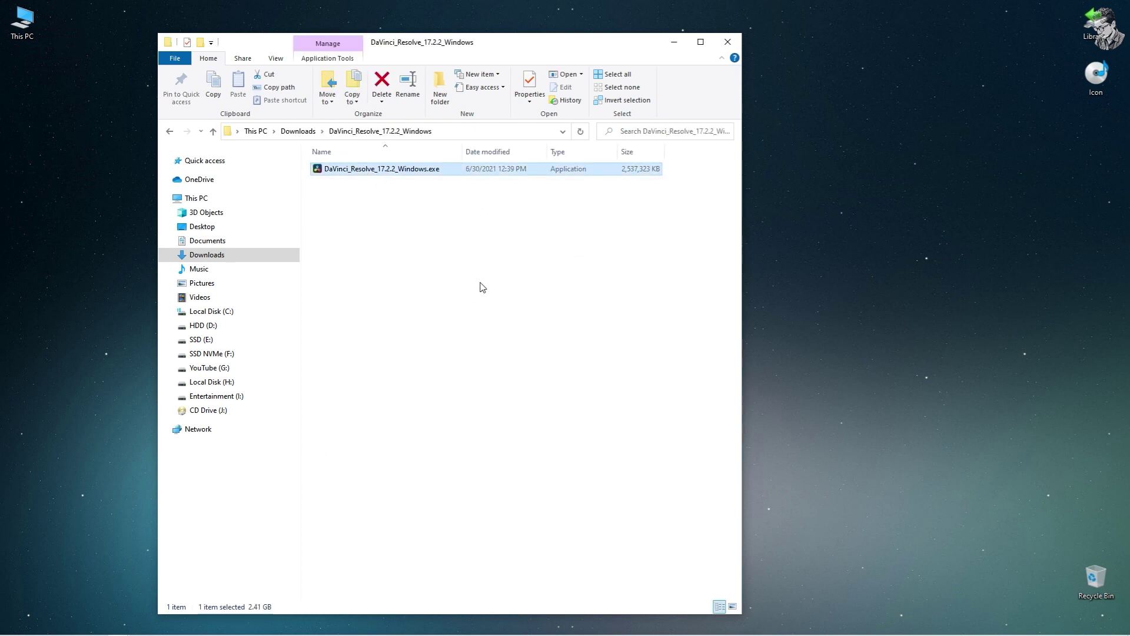
double_click(371, 172)
left_click(672, 43)
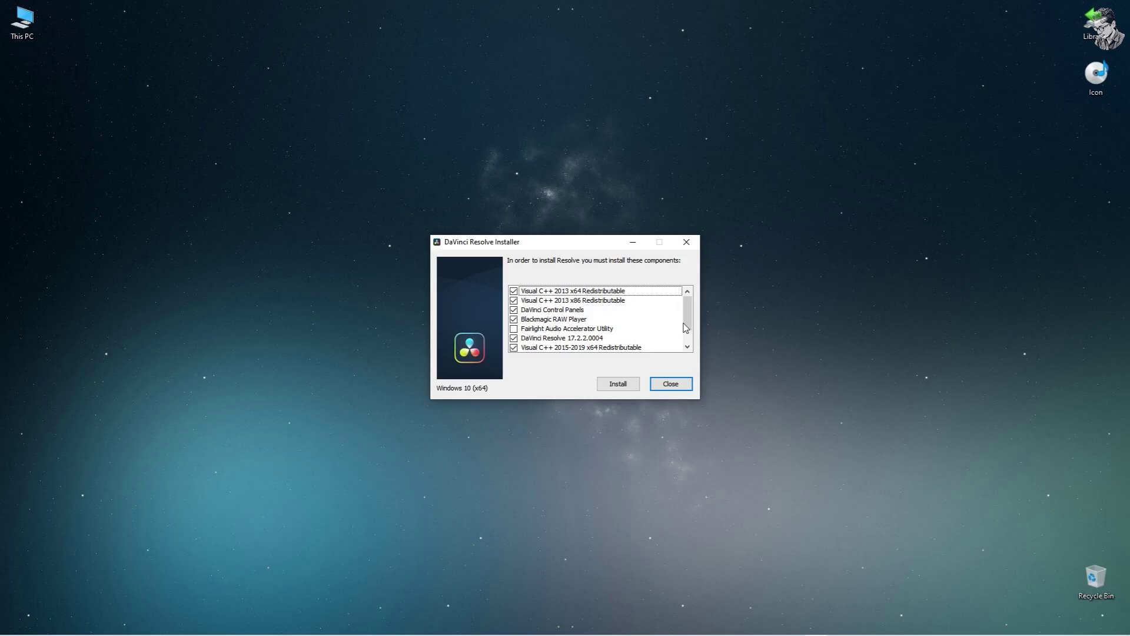
Add the Fairlight Audio Accelerator Utility to the components to install and start the installation
left_click_drag(684, 324, 686, 340)
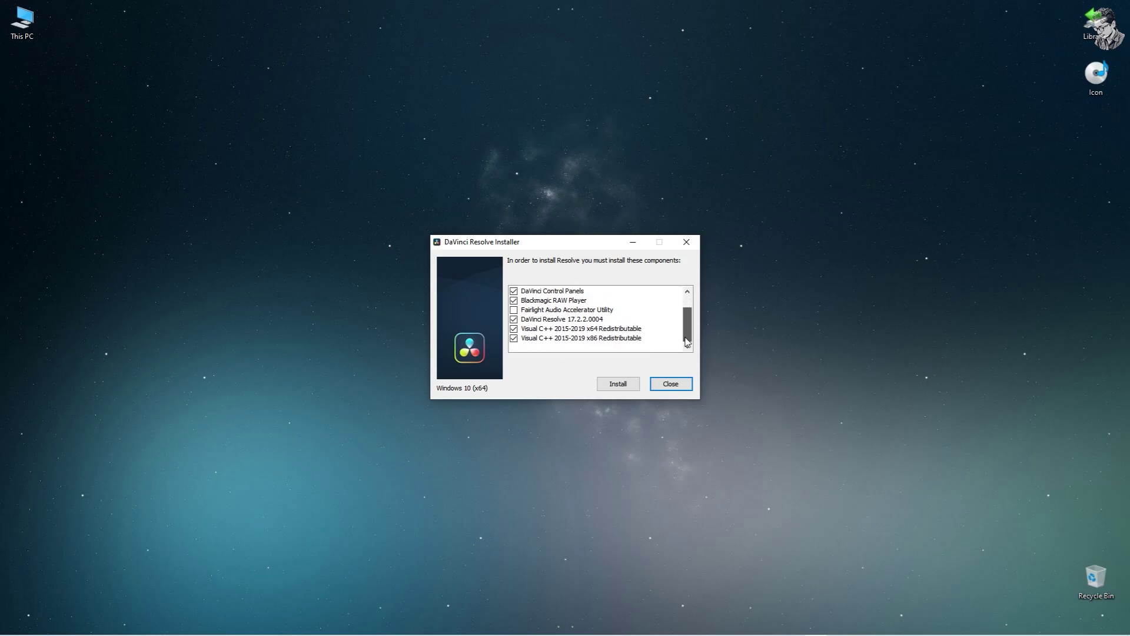
left_click(514, 310)
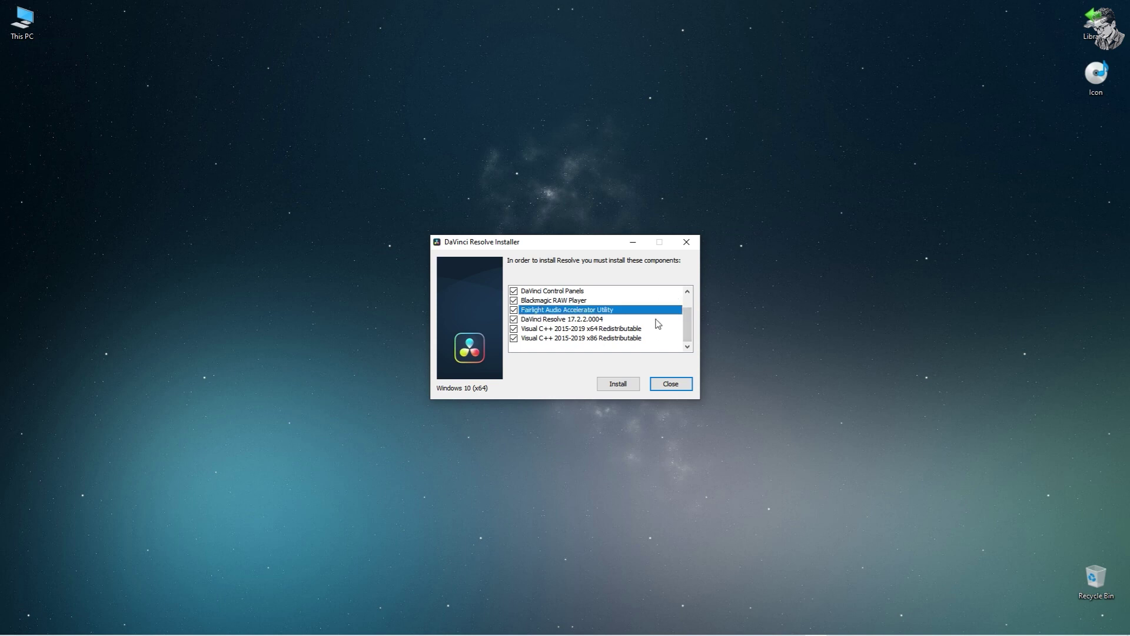
left_click_drag(688, 321, 692, 306)
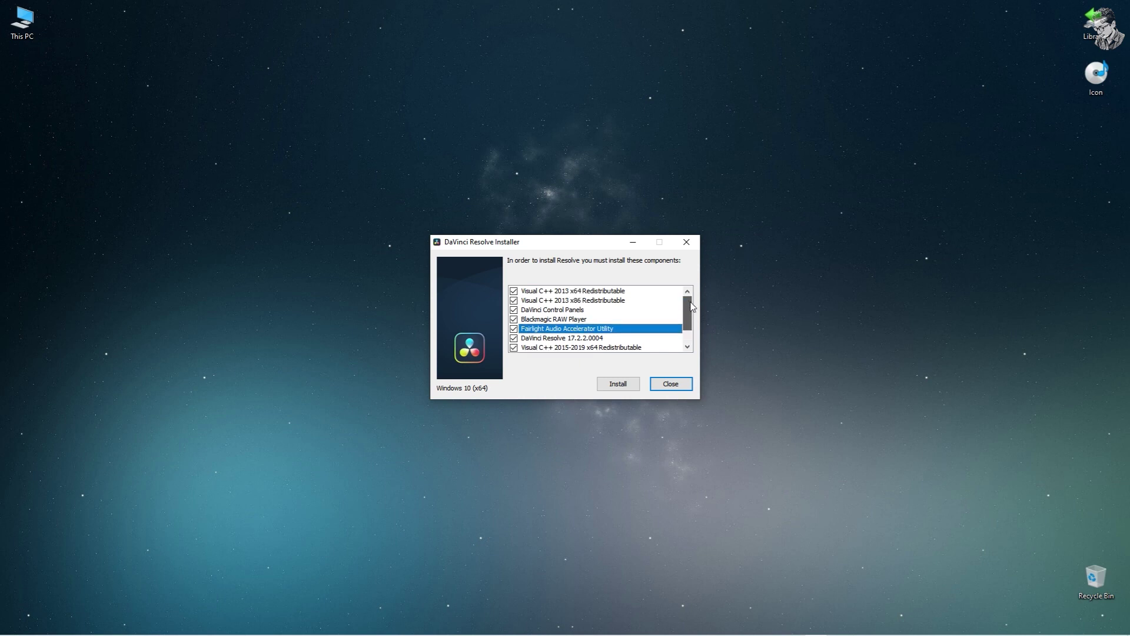
left_click(619, 386)
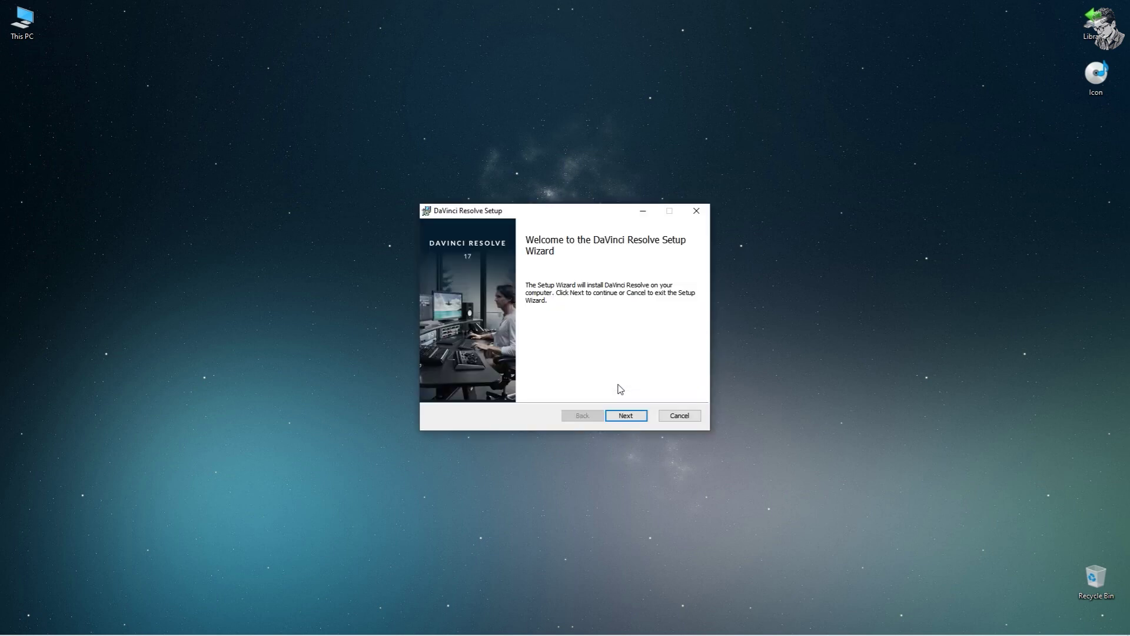
Accept the license agreement in the DaVinci Resolve setup wizard and proceed to the destination folder choice
left_click(628, 418)
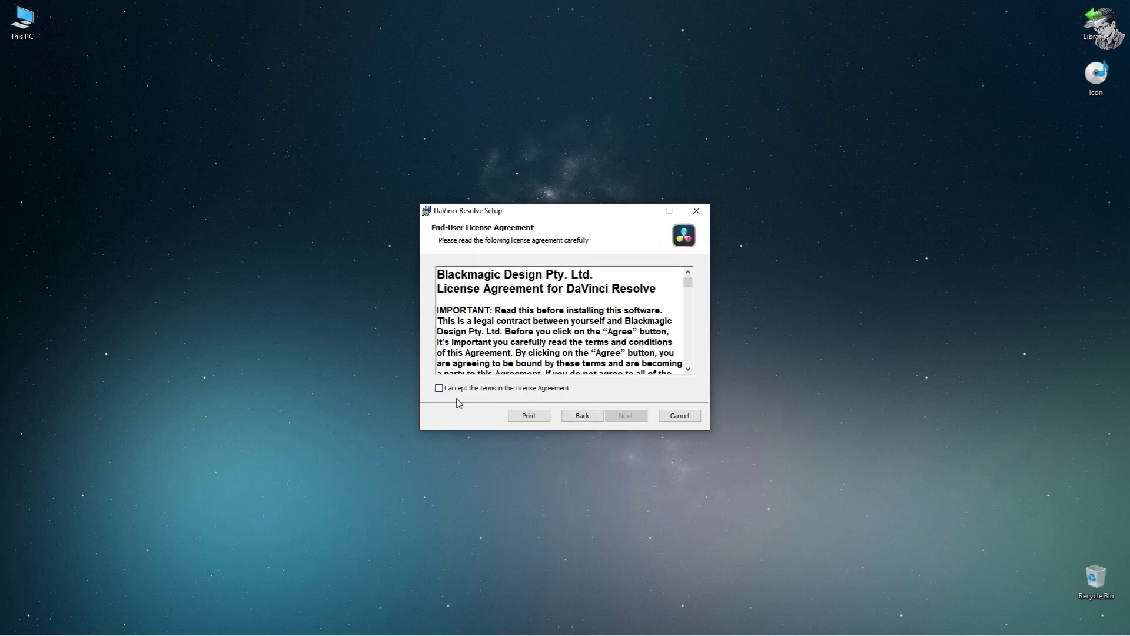
left_click(439, 389)
left_click(625, 415)
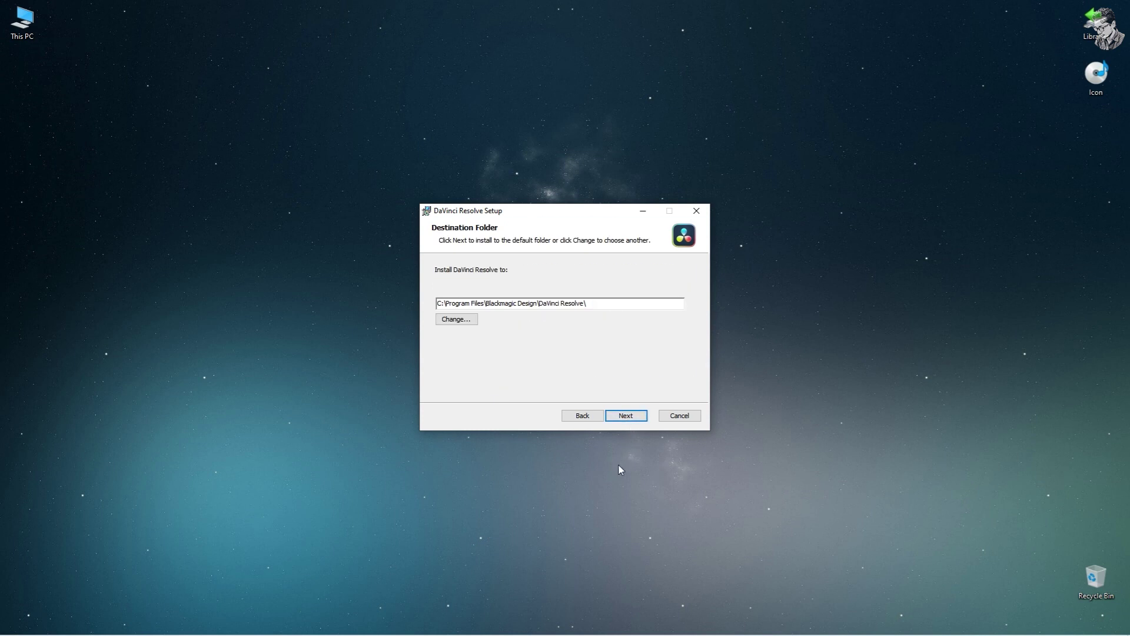
Change the installation destination to a new folder named "Davinci Resolve" on the SSD (E:) drive
left_click(626, 416)
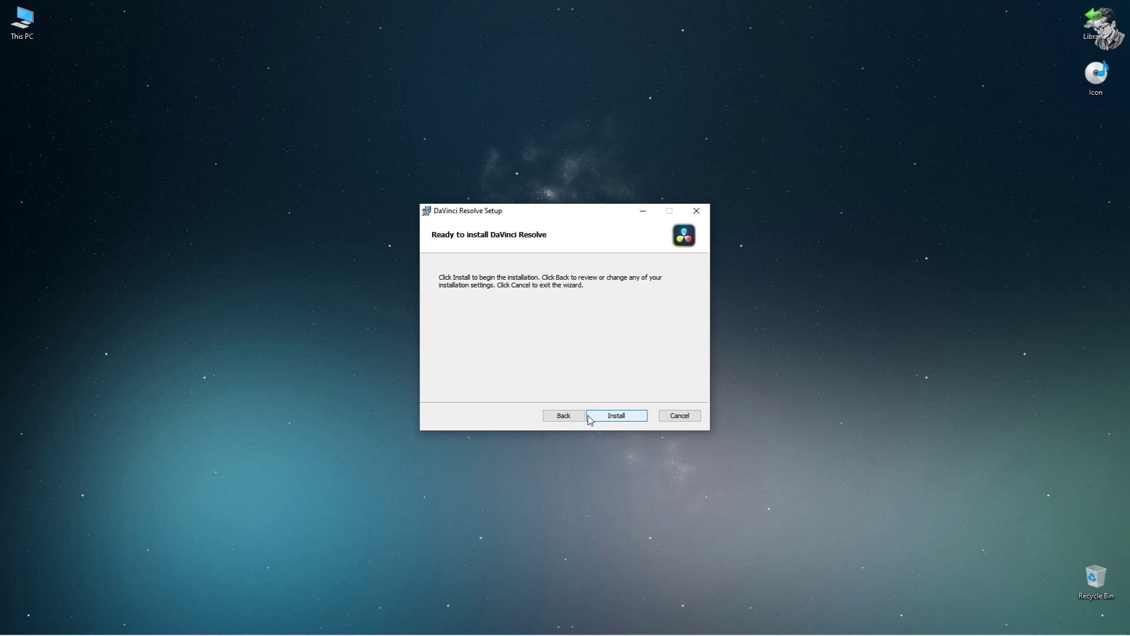
left_click(570, 417)
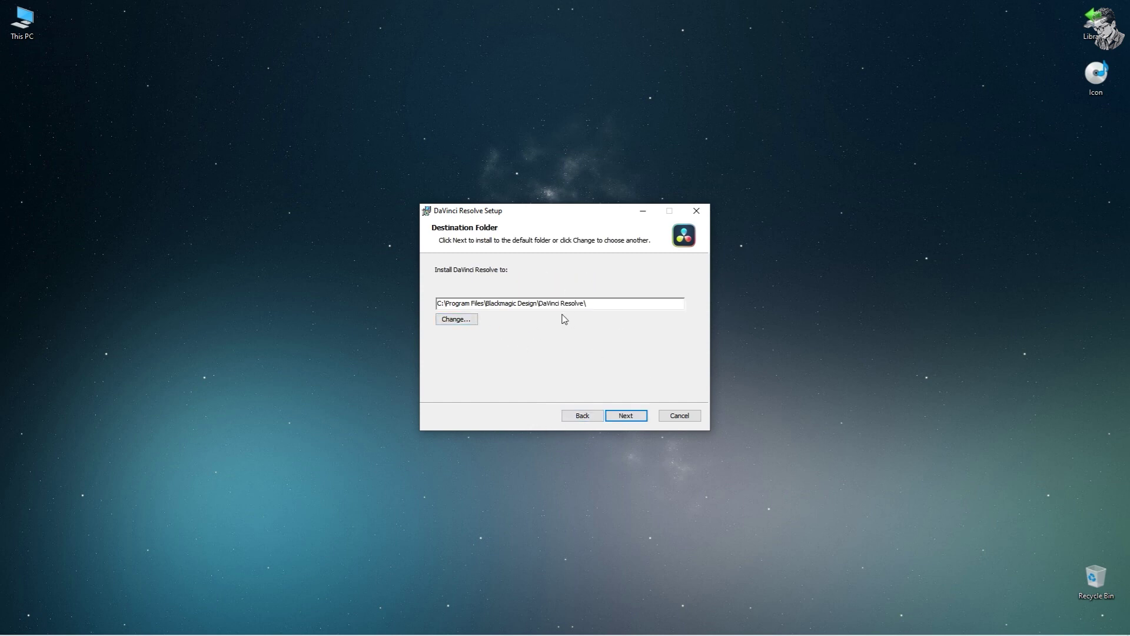
left_click(468, 322)
left_click(643, 268)
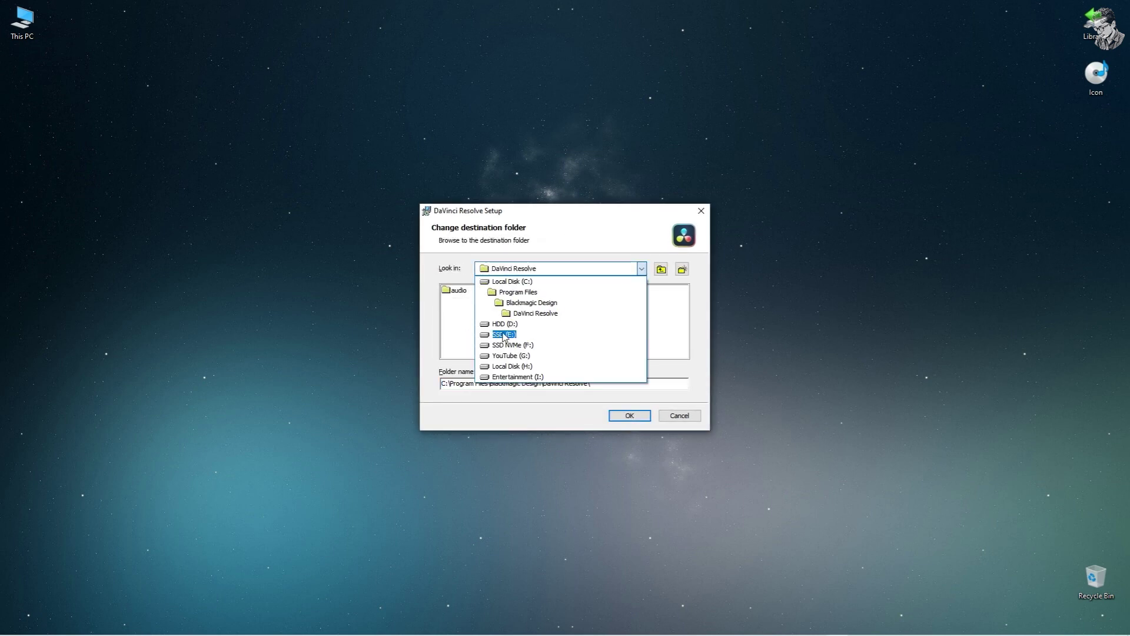
left_click(504, 334)
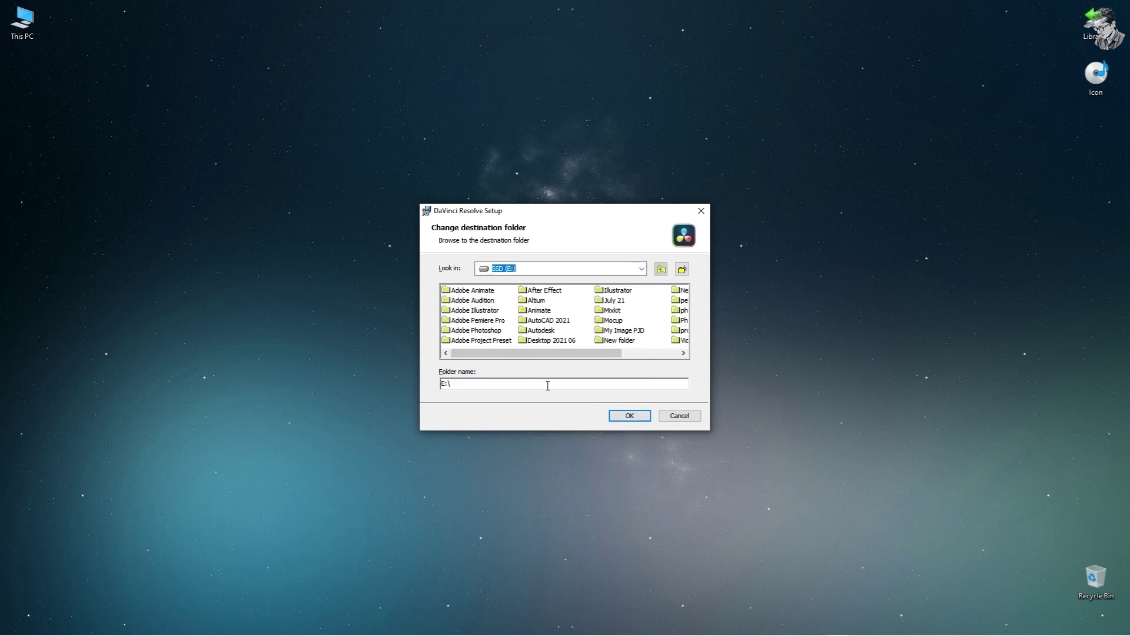
left_click(682, 269)
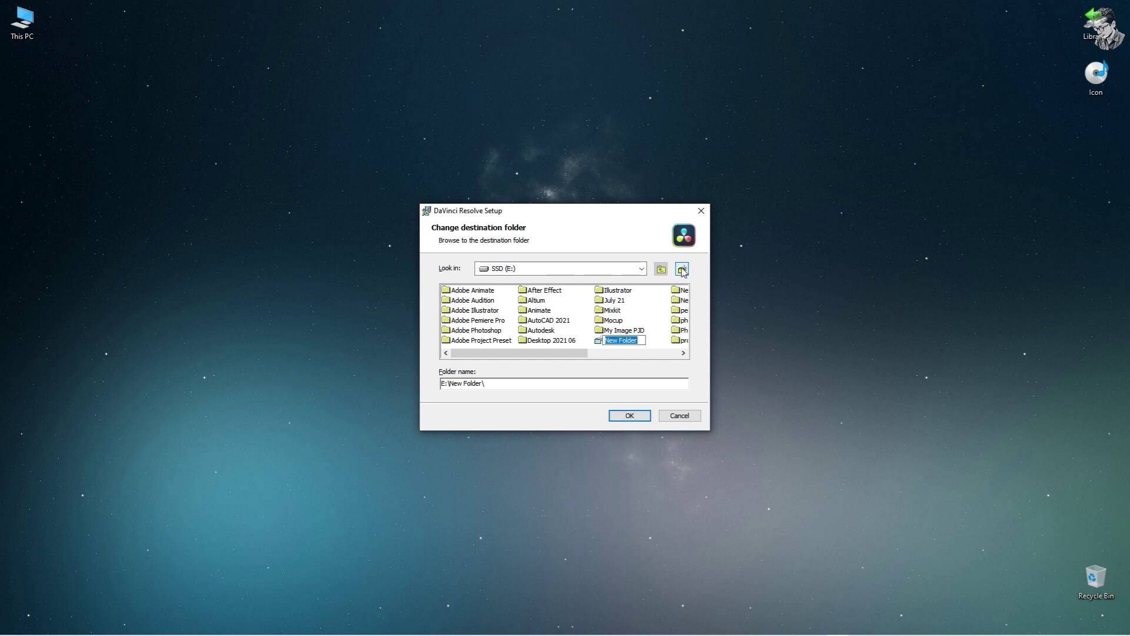
type("Davinci Resolve")
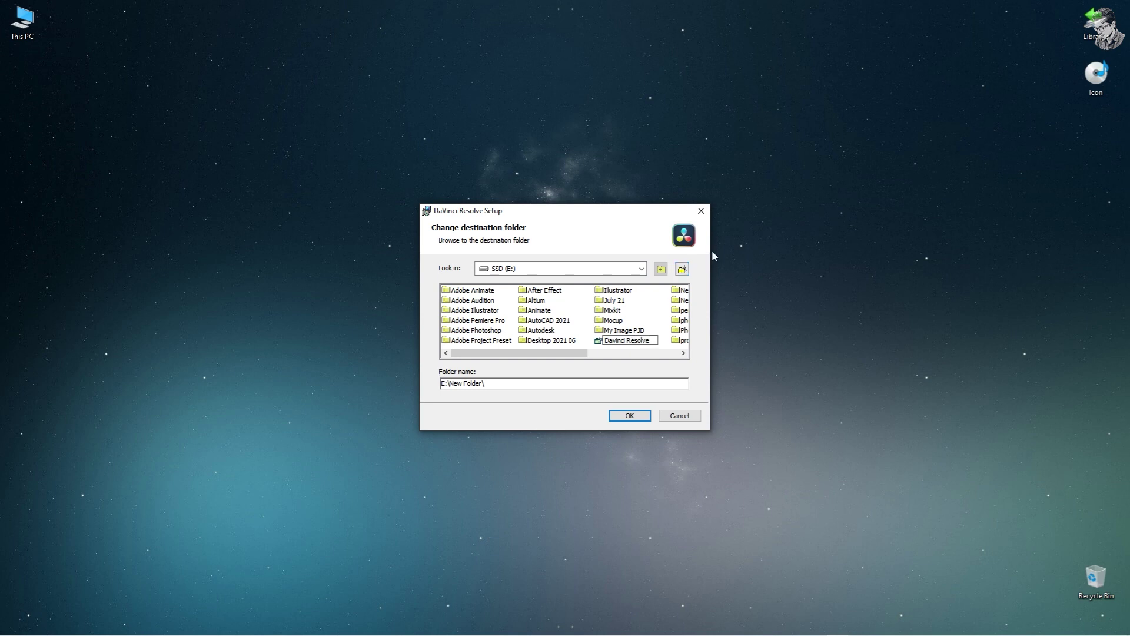
left_click(629, 416)
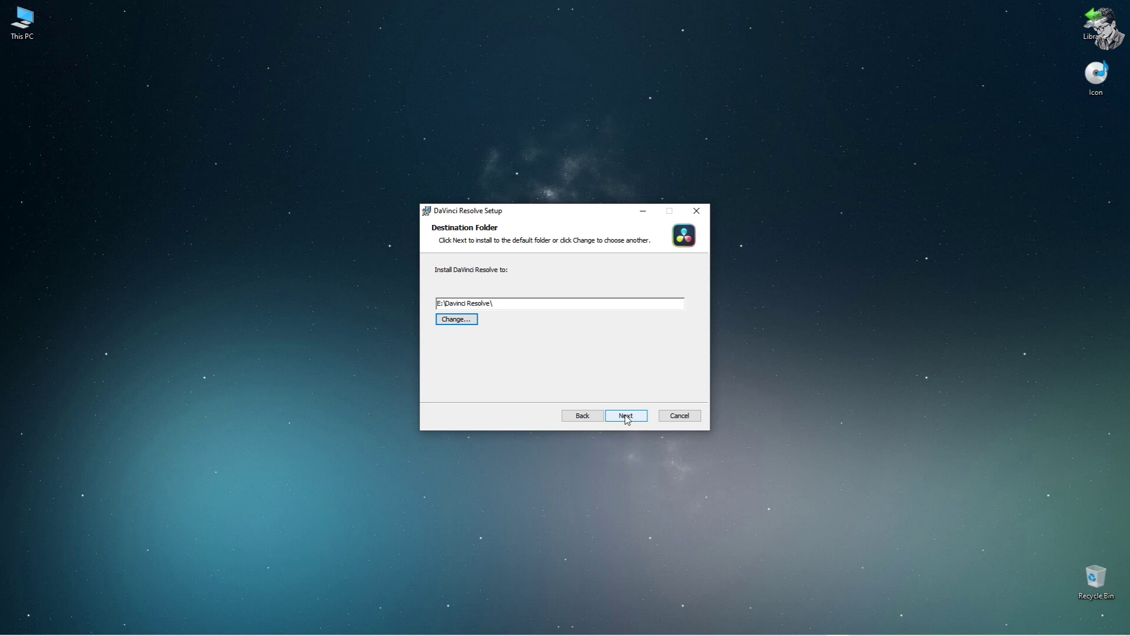
Install DaVinci Resolve through to the end of the setup wizard and decline restarting the computer
left_click(629, 417)
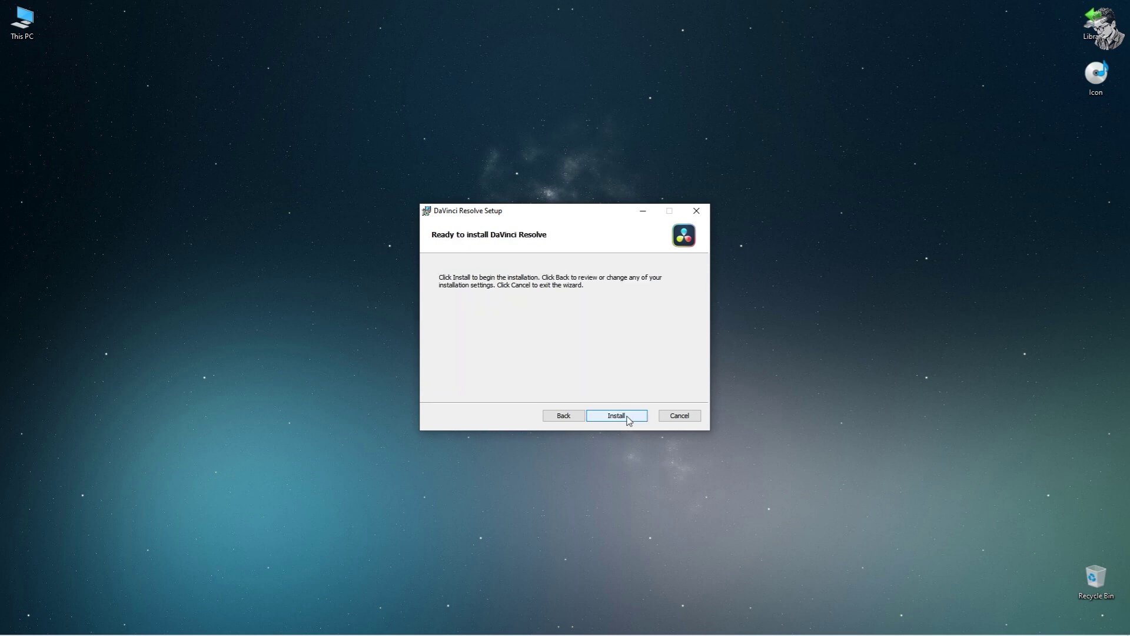
left_click(628, 417)
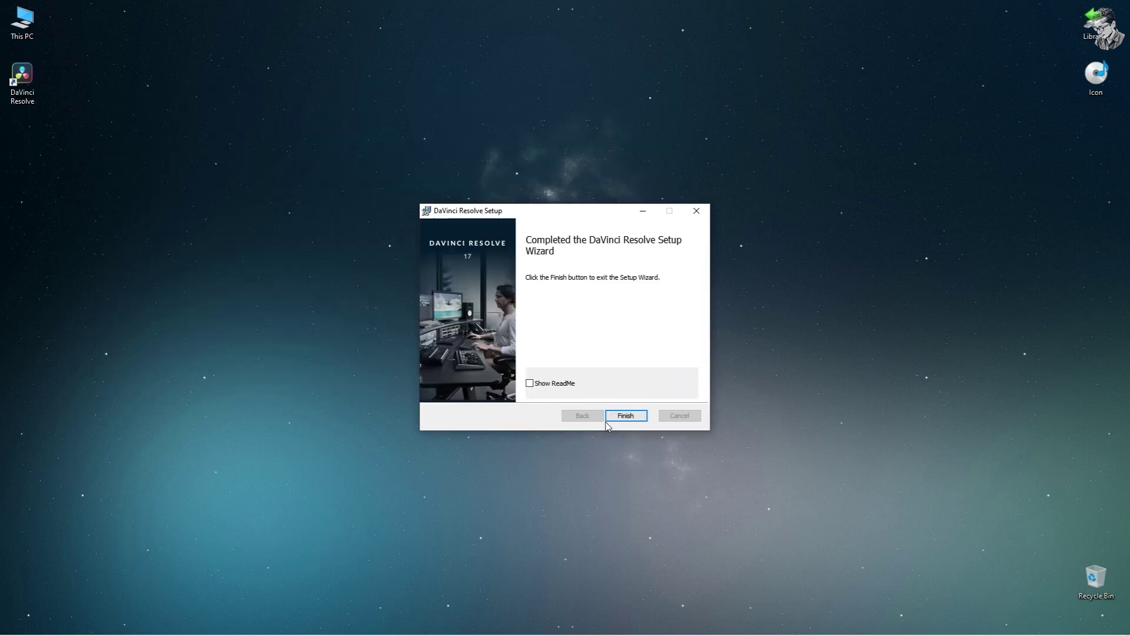
left_click(624, 418)
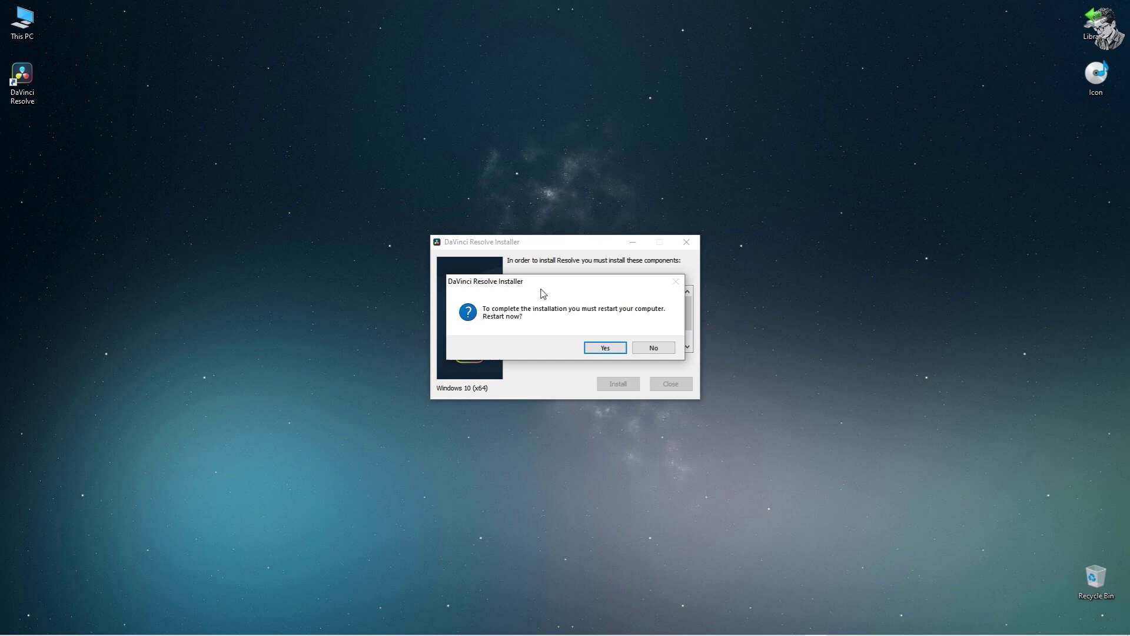
left_click(642, 349)
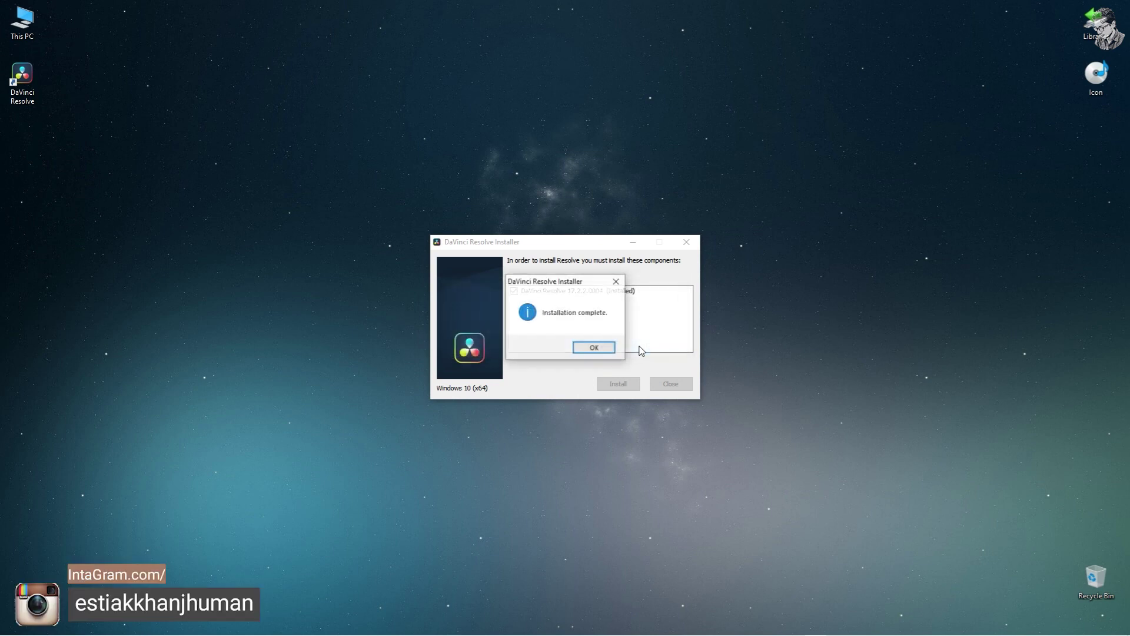
left_click(591, 348)
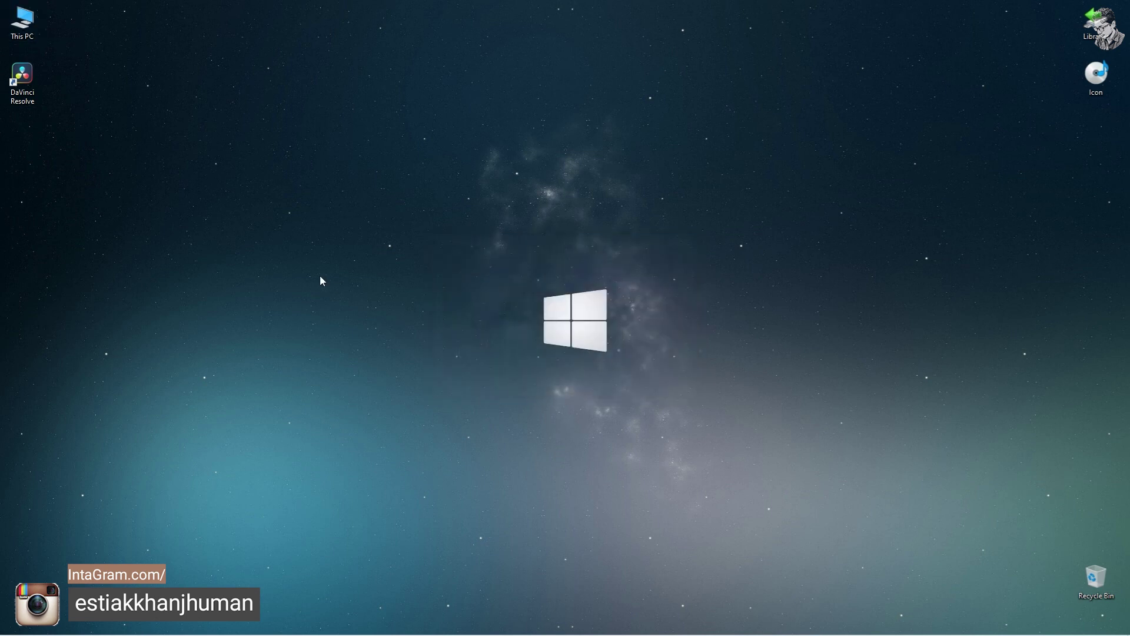
Launch DaVinci Resolve from the desktop, continue past the what's-new page, and allow dpdecoder.exe and DaVinci Resolve through the firewall
double_click(24, 77)
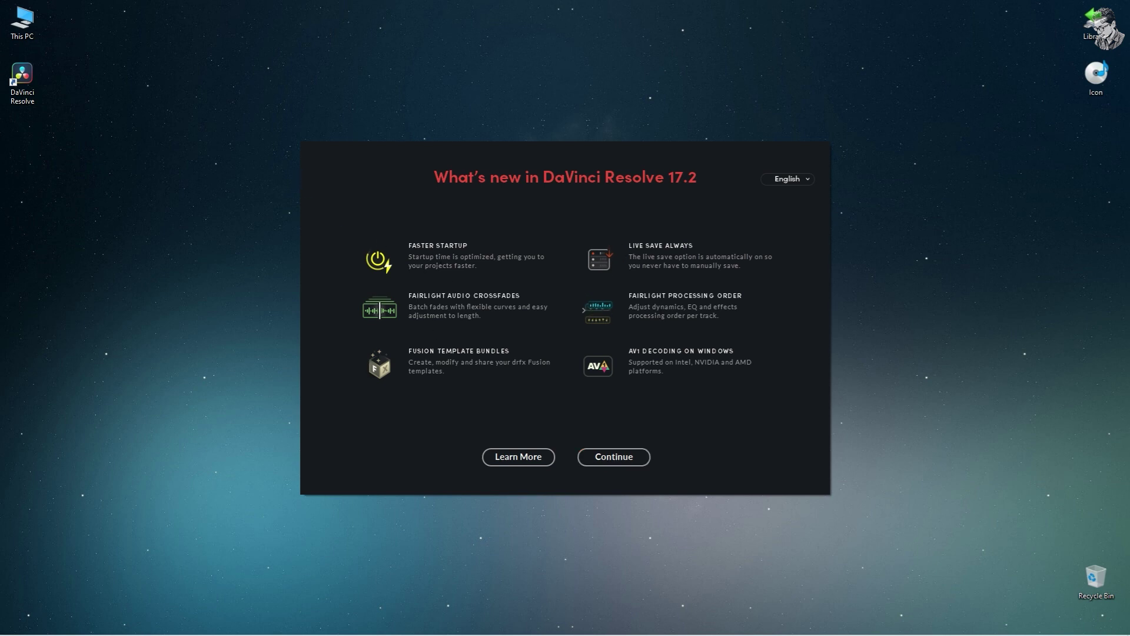
left_click(614, 458)
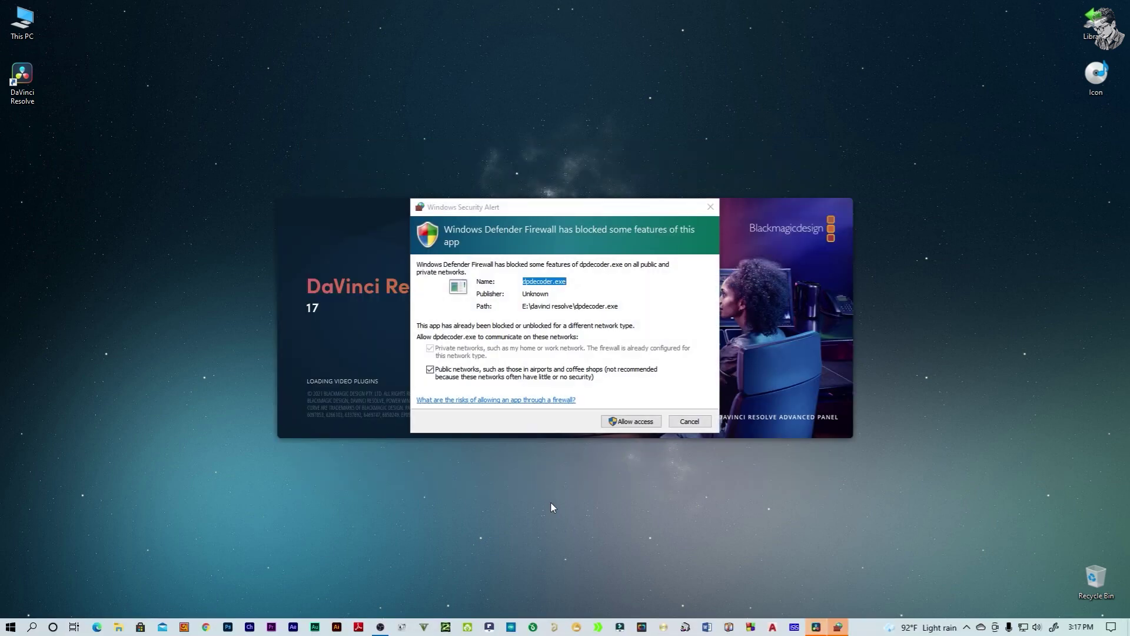
left_click(628, 421)
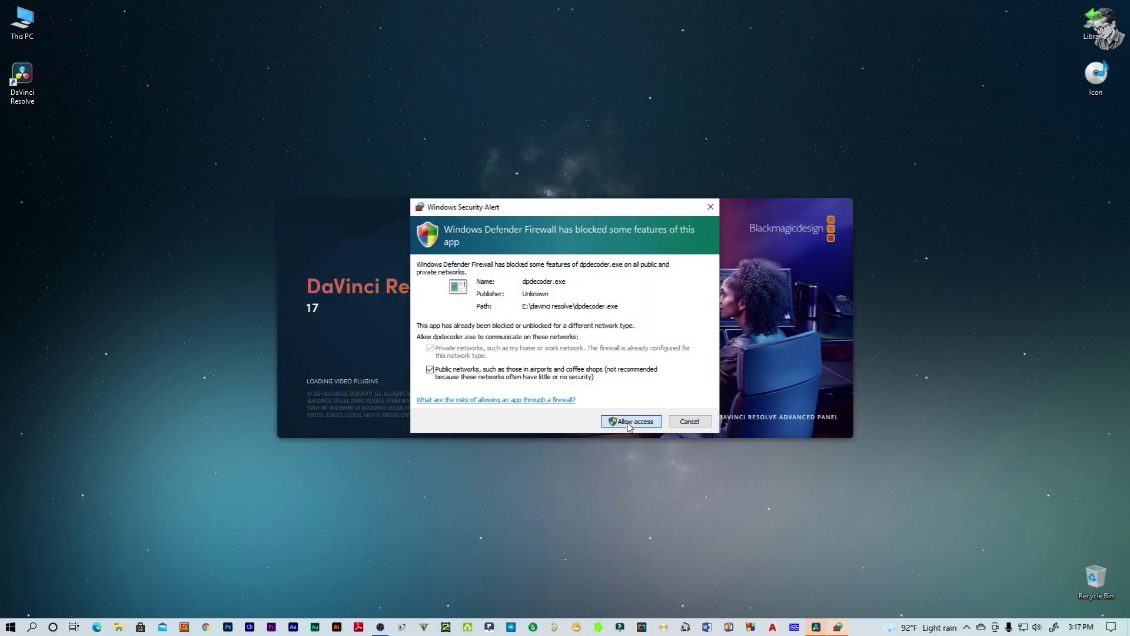
left_click(625, 423)
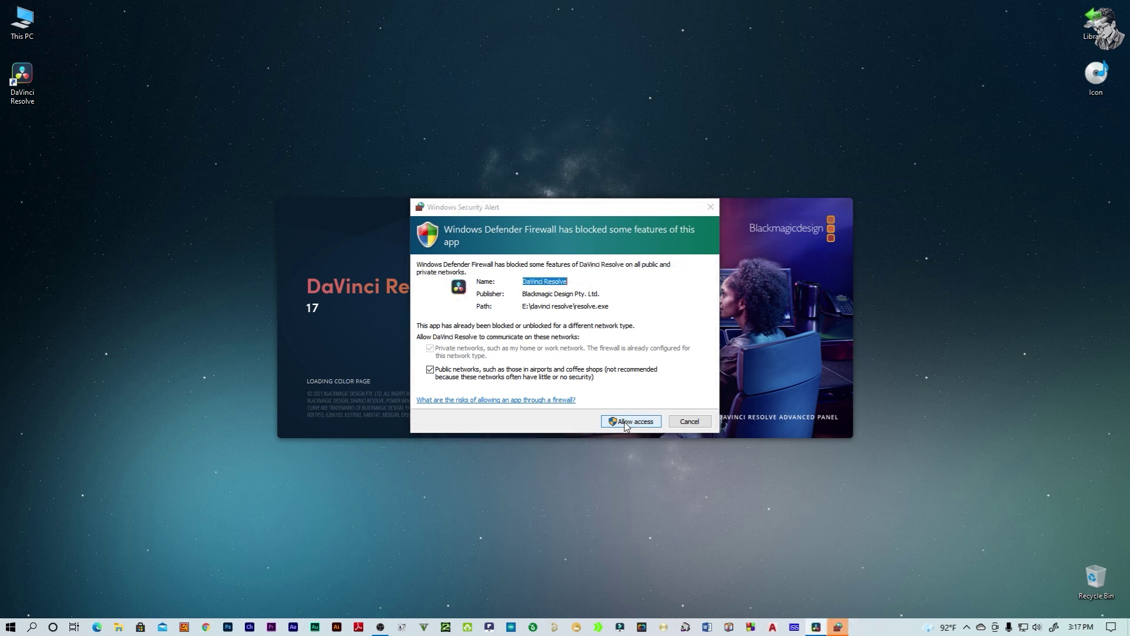
left_click(625, 423)
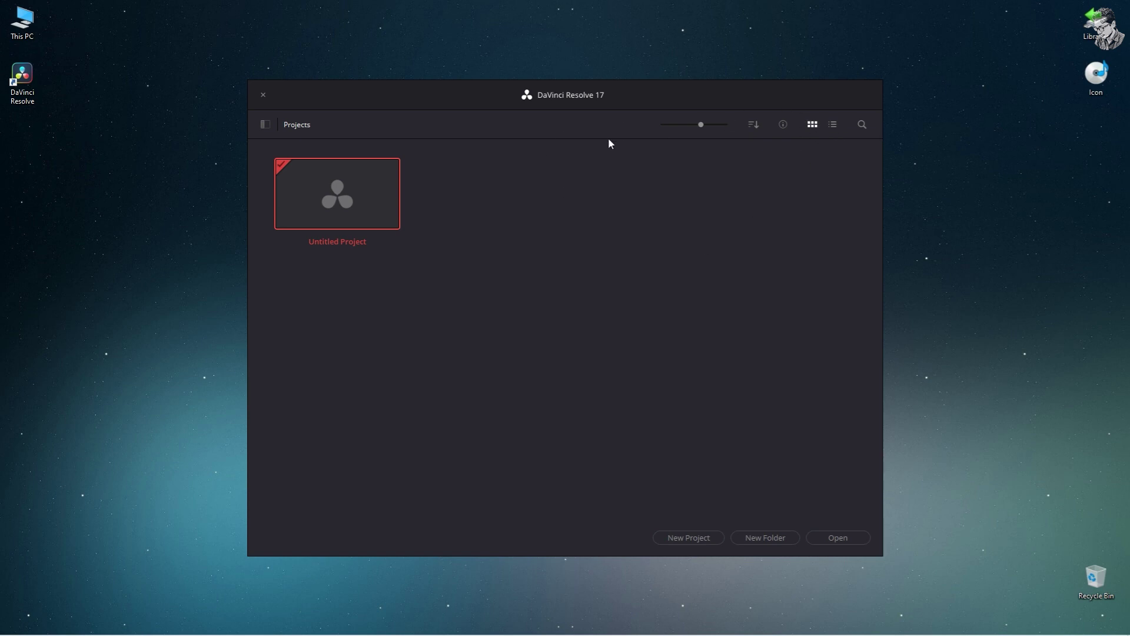
Create a new project named "Tutorial 01"
left_click(693, 538)
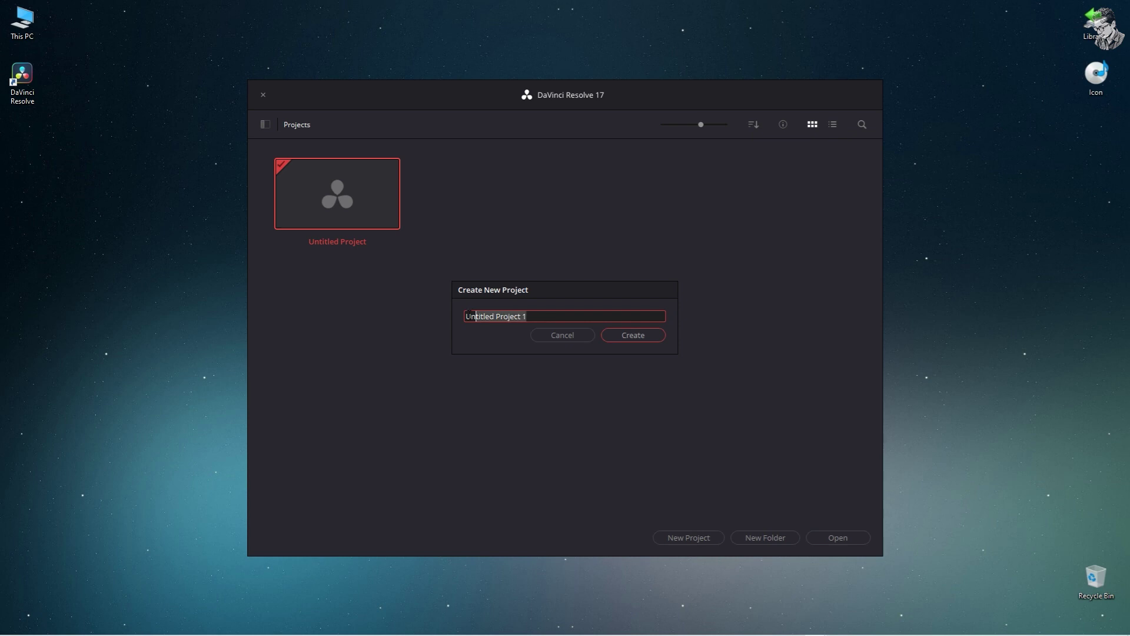
type("Tutorial 01")
left_click(633, 336)
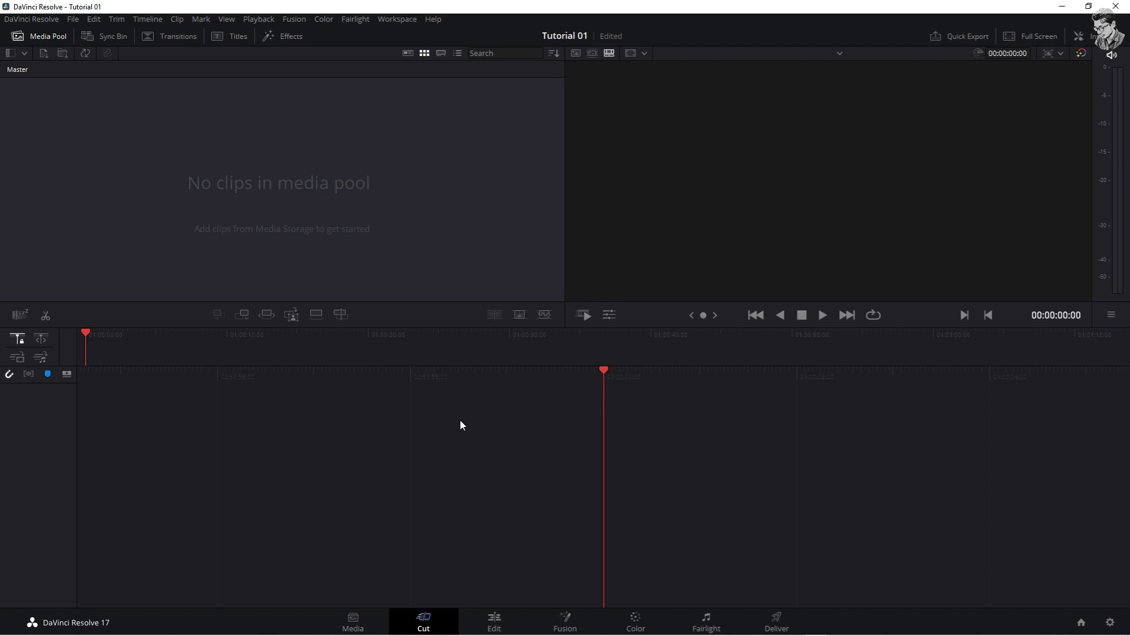
Examine the layout of the Media, Cut, Edit, Fusion, Color, Fairlight and Deliver pages in turn
left_click(355, 623)
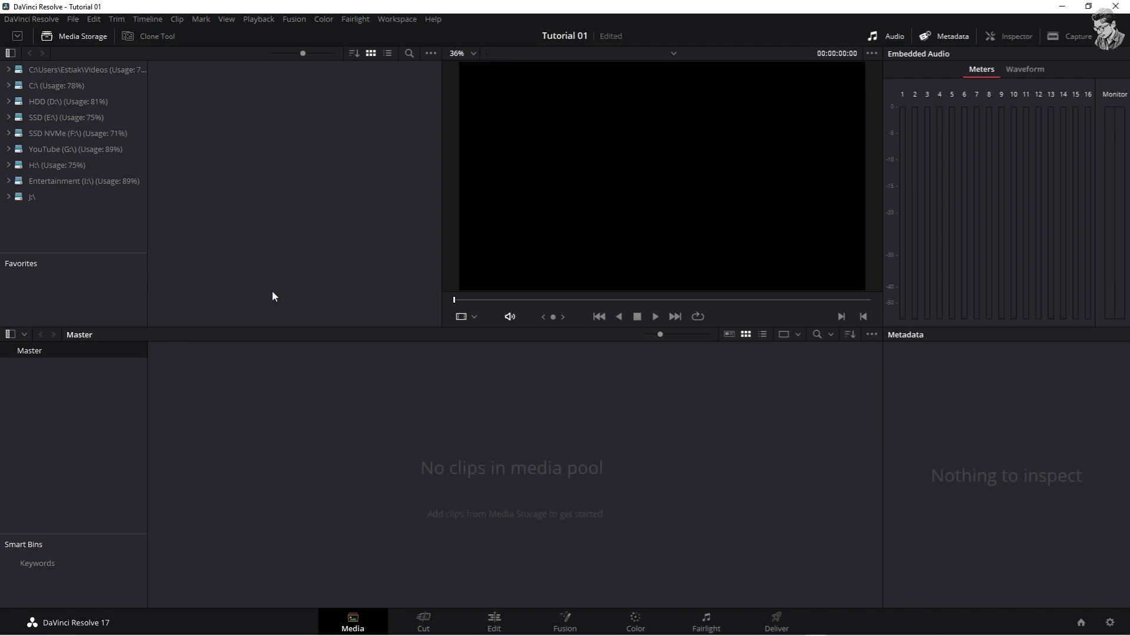
left_click(424, 622)
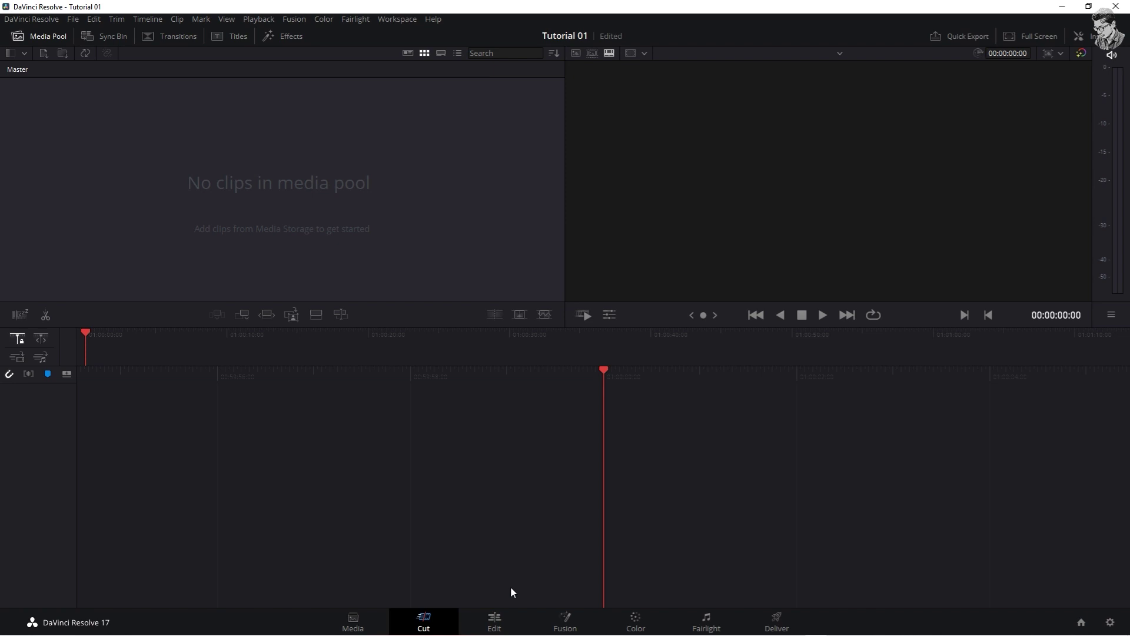
left_click(496, 620)
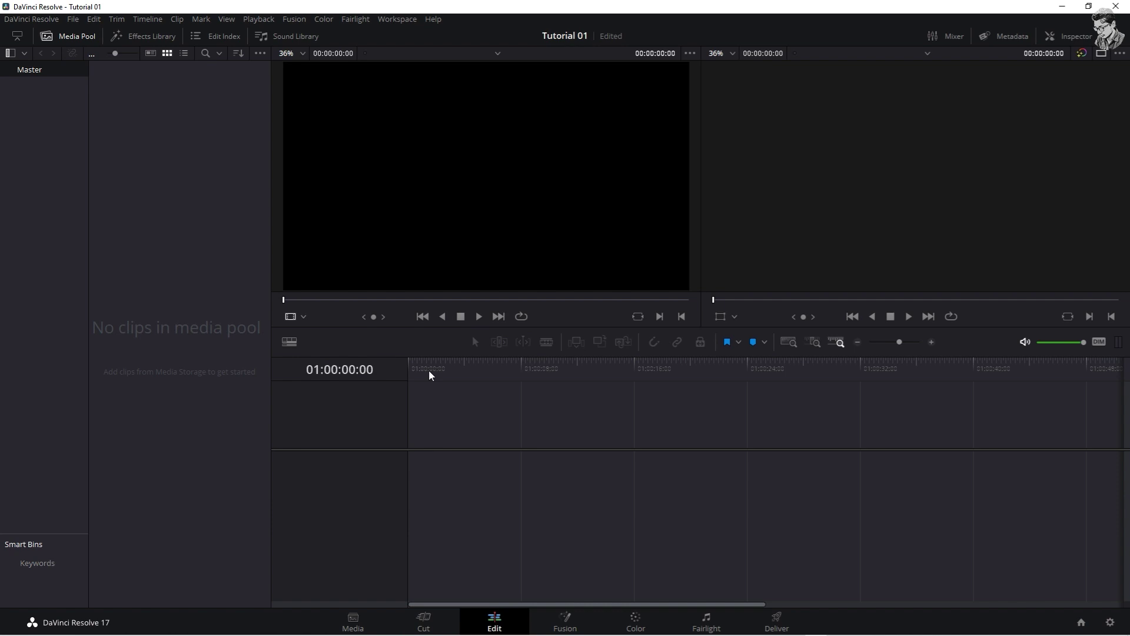
left_click(568, 624)
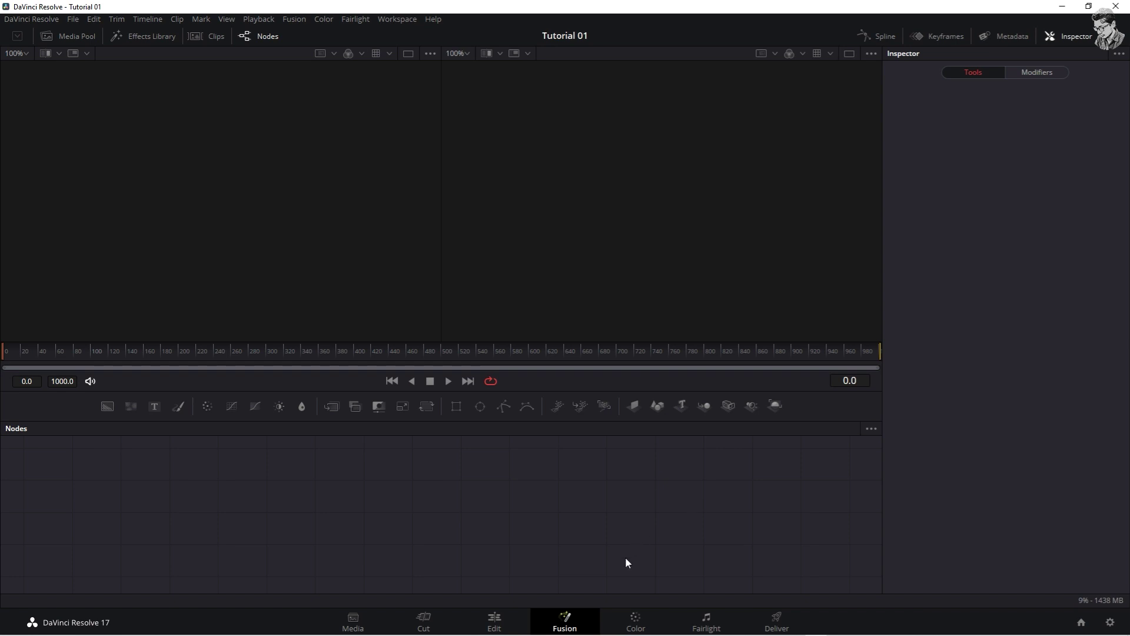
left_click(635, 621)
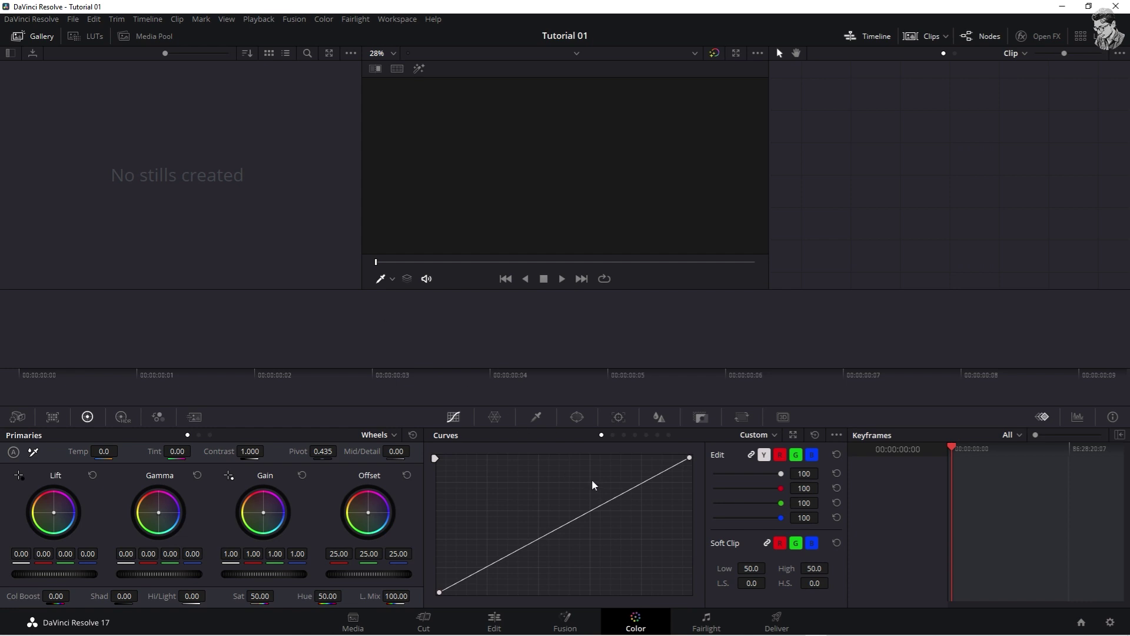
left_click(705, 621)
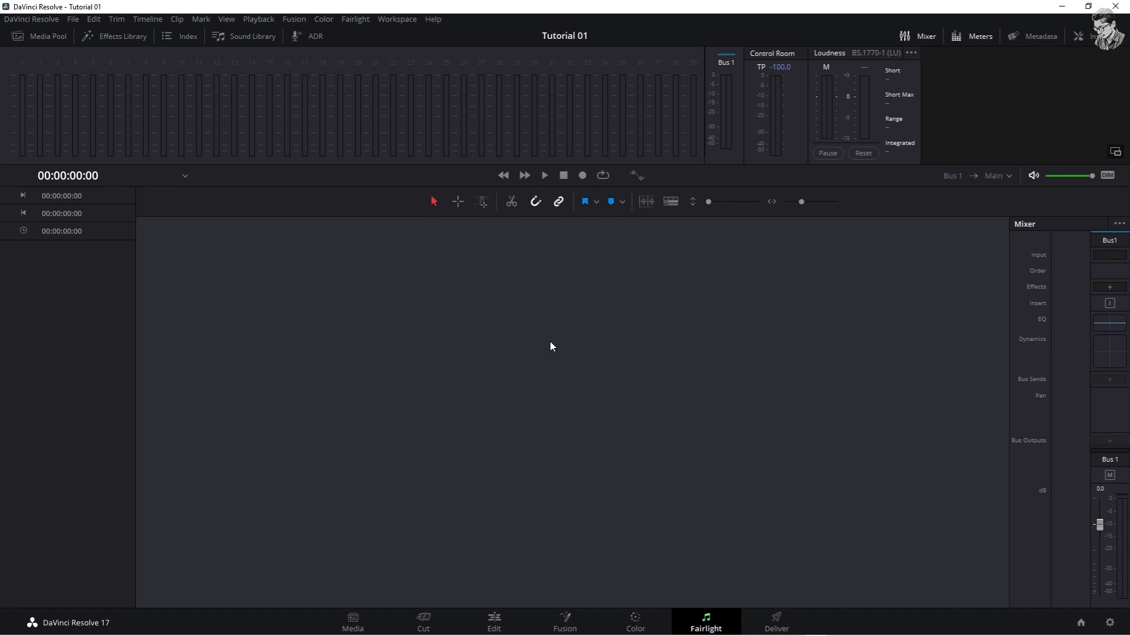
left_click(772, 618)
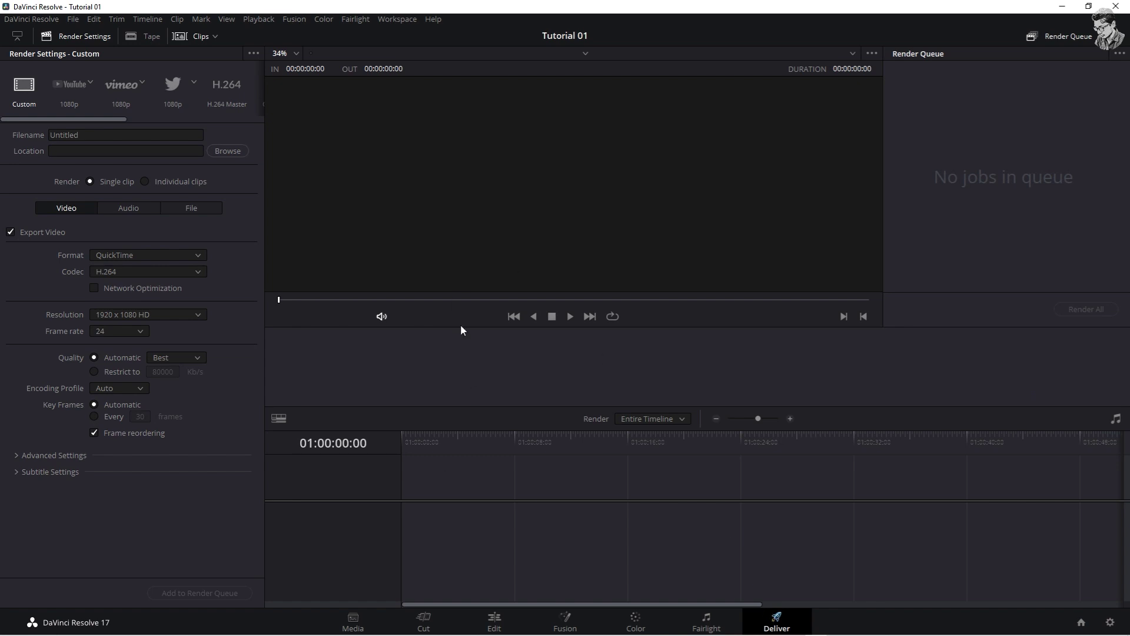